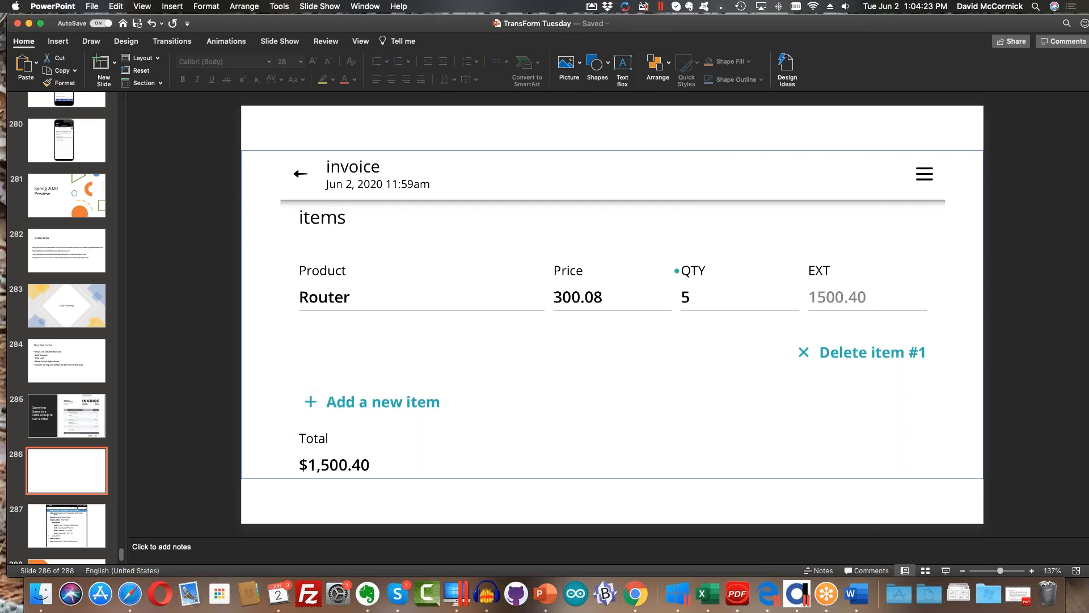
# Show slide 287 with the invoice form commands, and switch to the Alpha TransForm designer in Safari
pyautogui.click(74, 527)
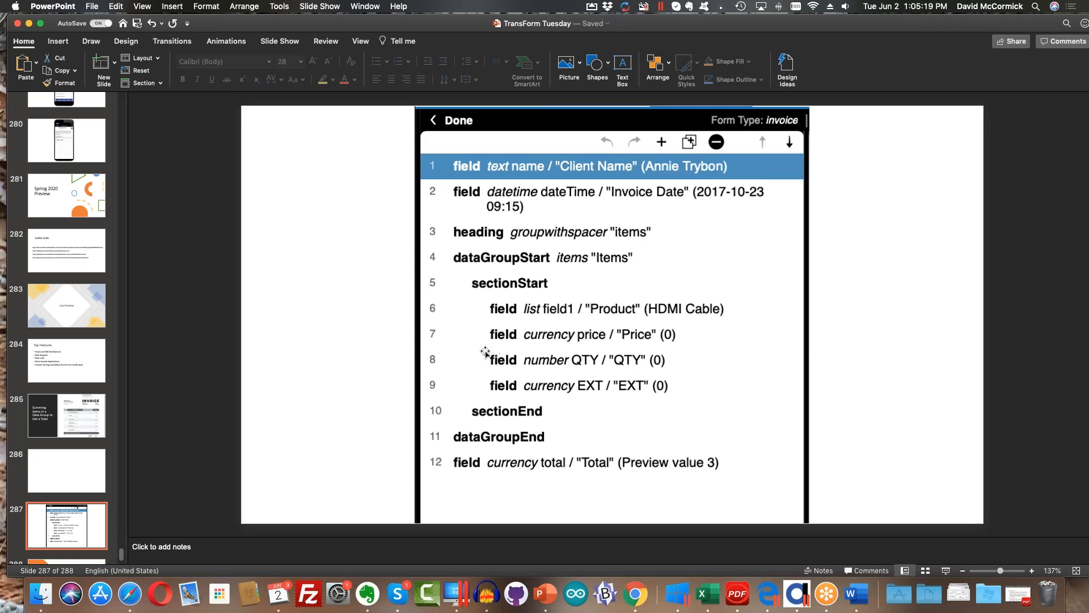
pyautogui.scroll(-2, 37, 391)
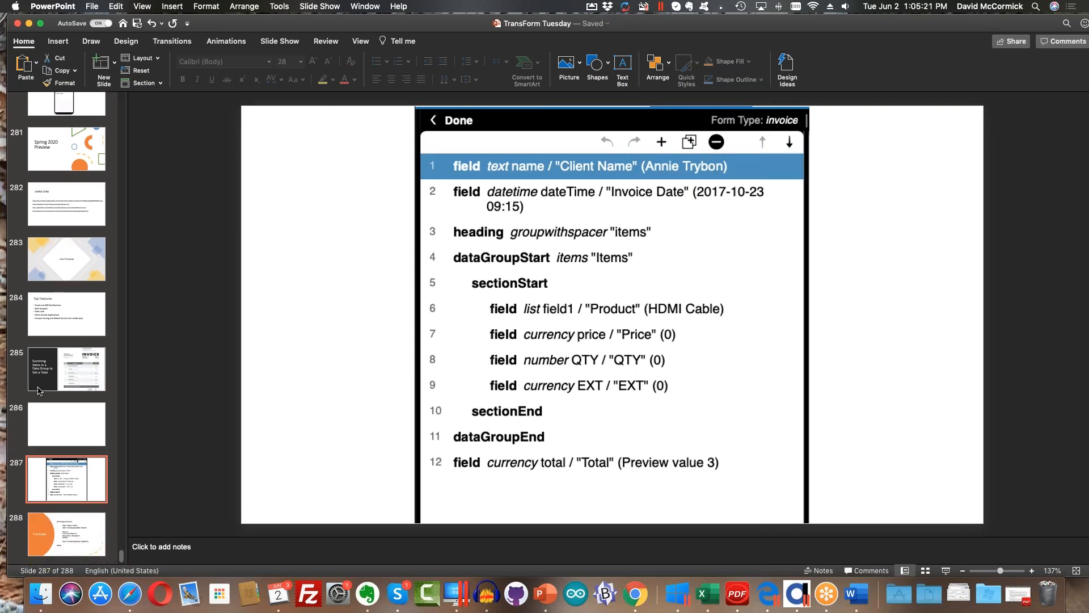
pyautogui.click(130, 594)
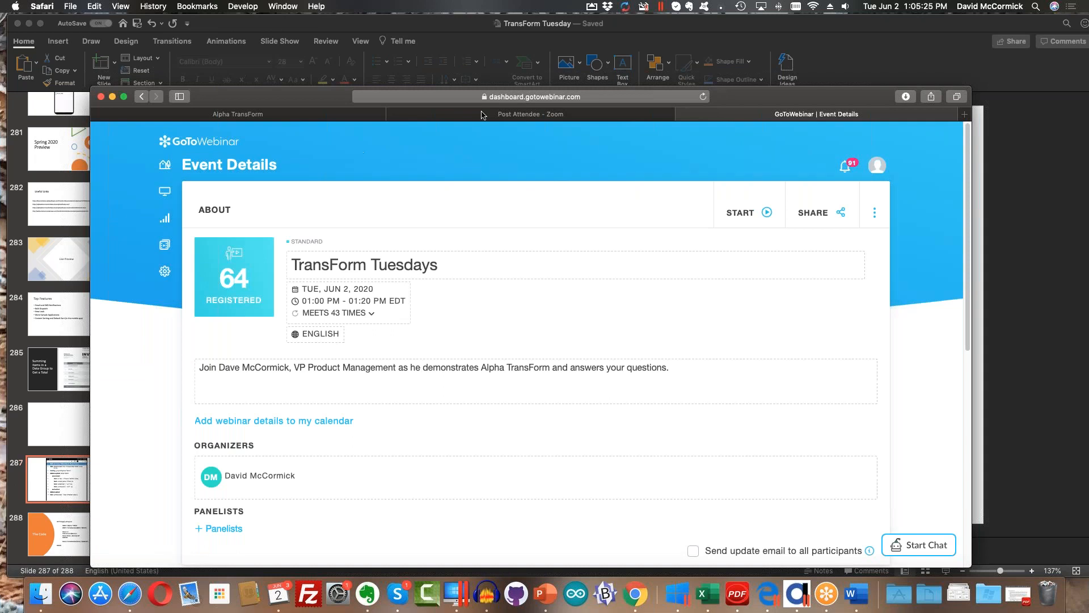
pyautogui.click(241, 119)
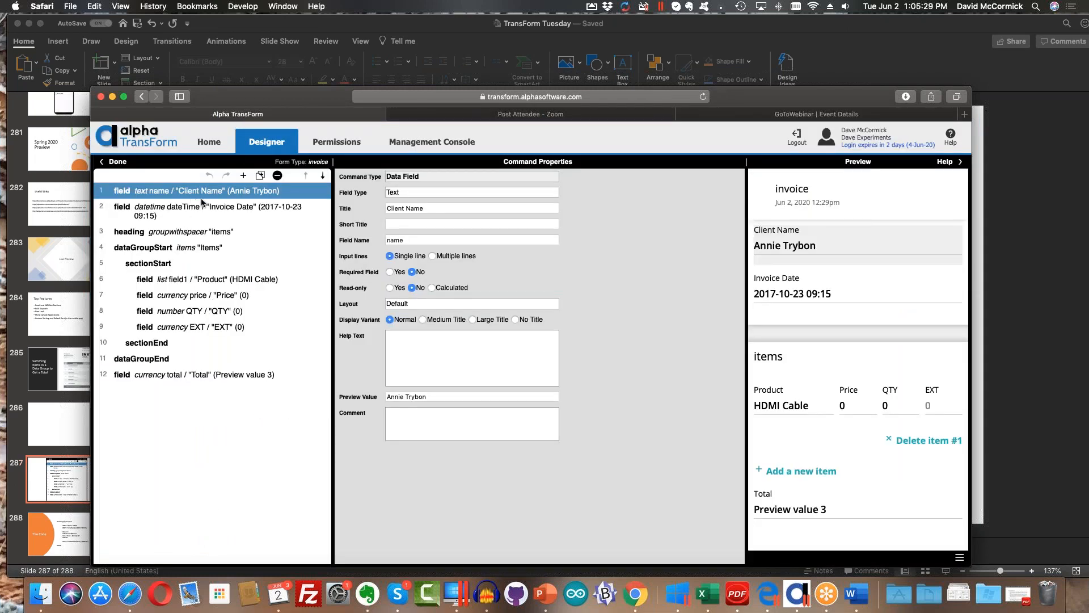
pyautogui.moveTo(158, 40); pyautogui.dragTo(200, 30)
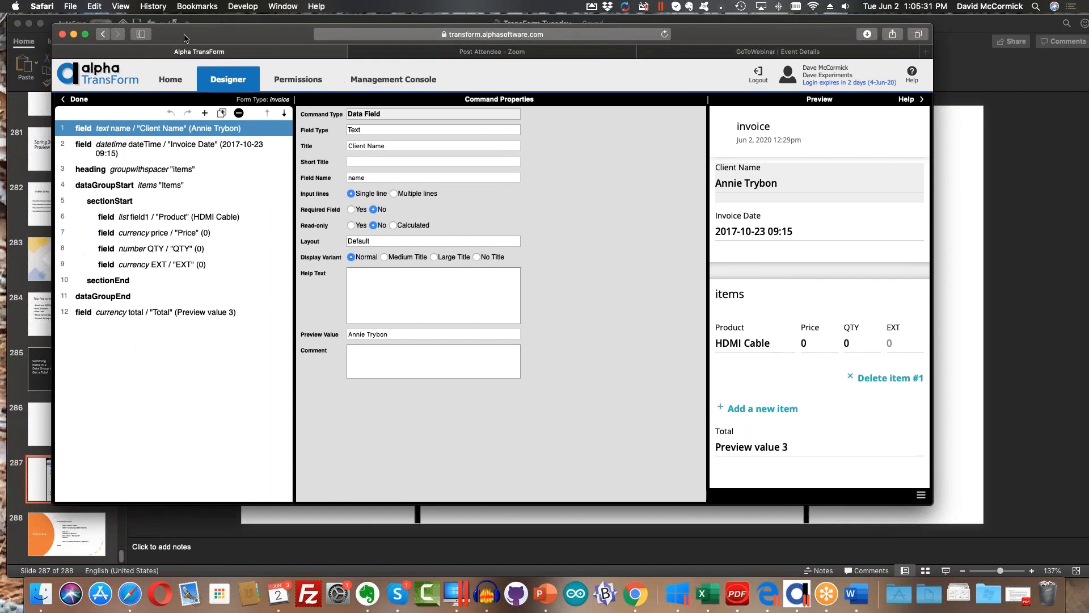
# Review the properties of the invoice form's Price, QTY, EXT and Total fields, and leave the form commands
pyautogui.click(131, 235)
pyautogui.click(145, 254)
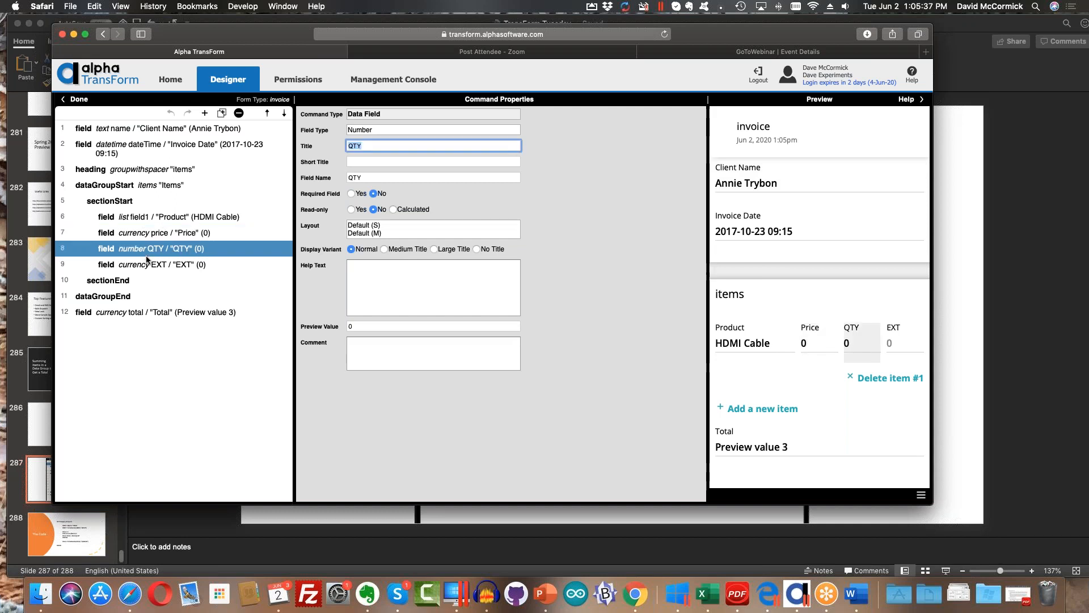
pyautogui.click(149, 265)
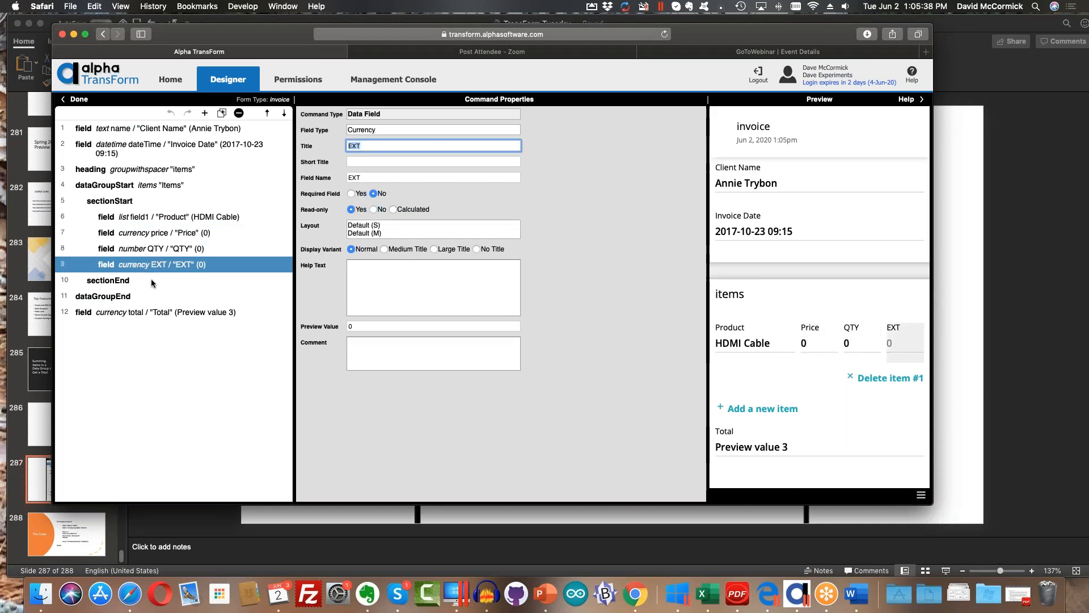
pyautogui.click(168, 318)
pyautogui.click(79, 100)
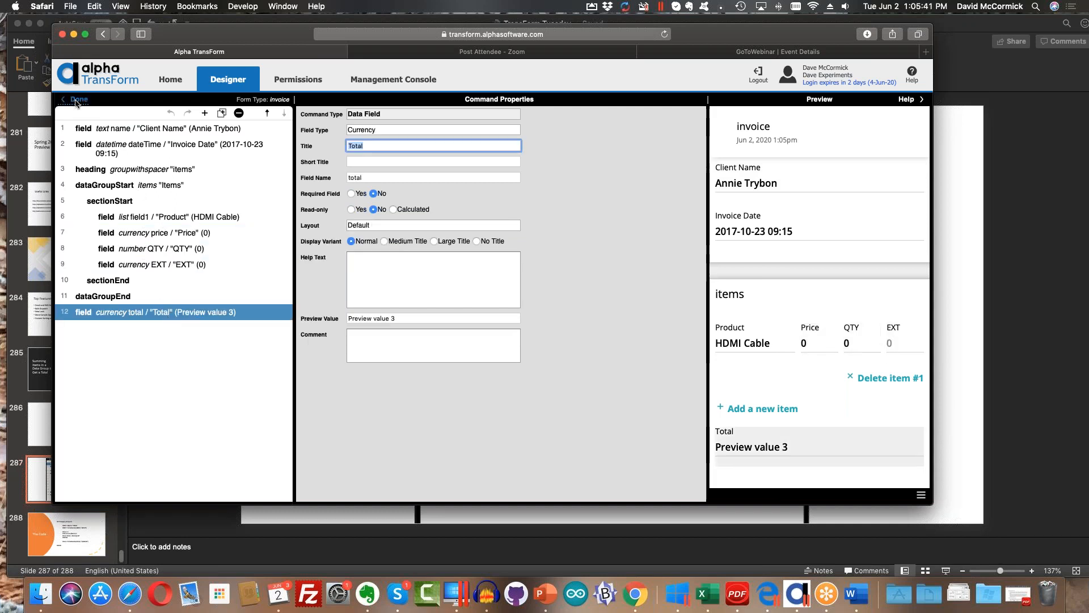
# View the Price field's changed-handler in the invoice form's custom code, and switch to "The Code" slide in PowerPoint
pyautogui.click(343, 452)
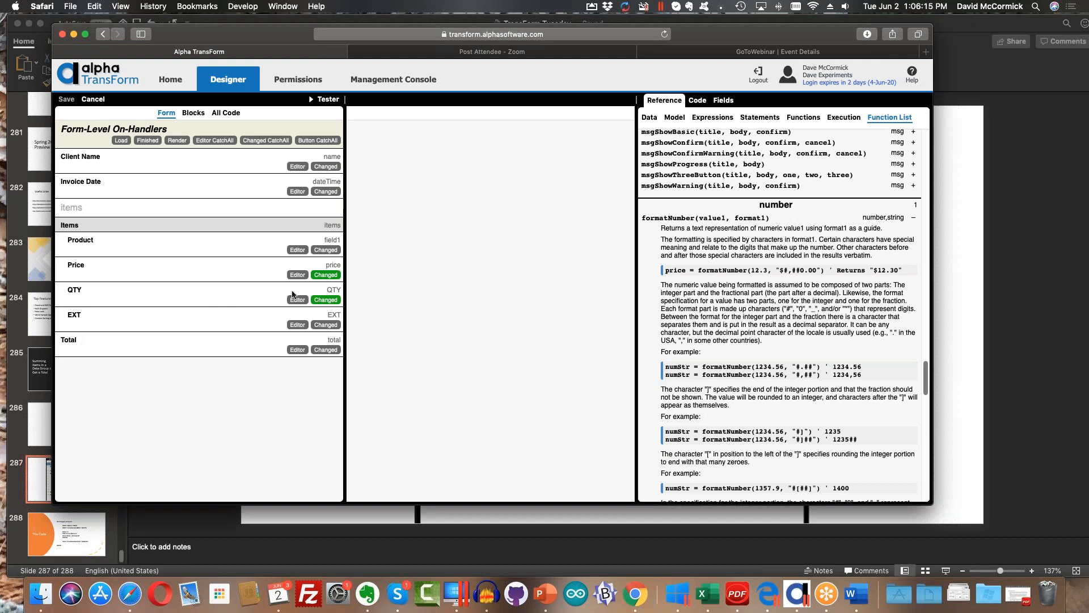
pyautogui.click(319, 274)
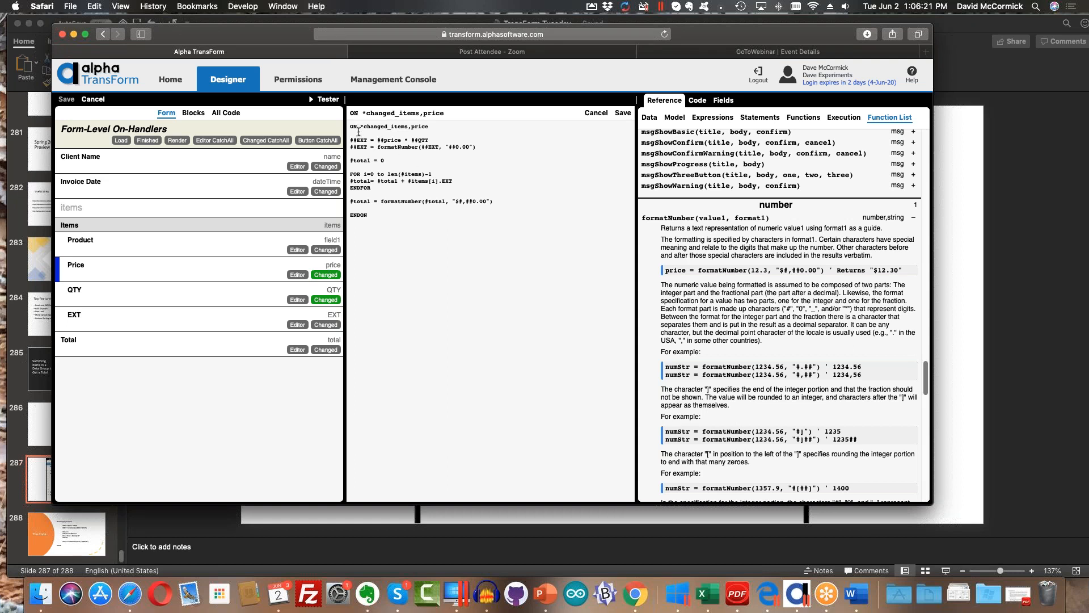
pyautogui.click(92, 529)
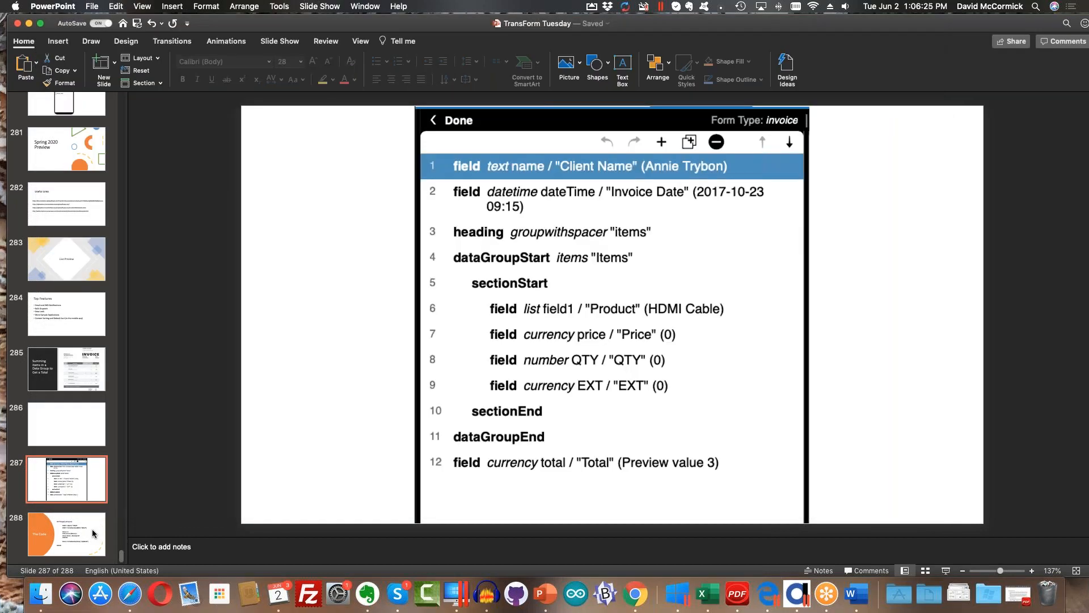
pyautogui.click(92, 529)
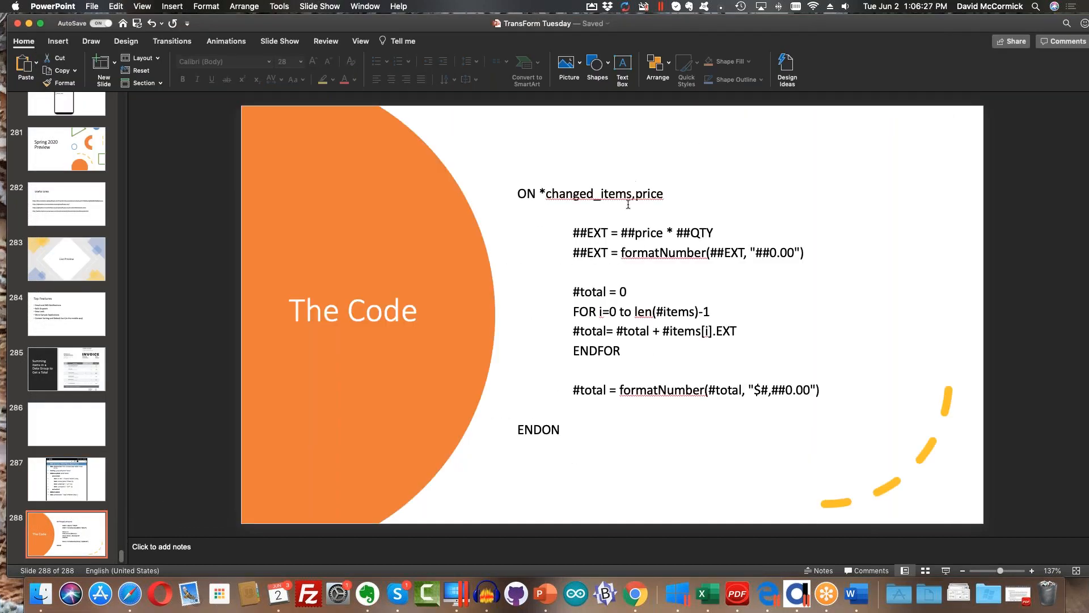
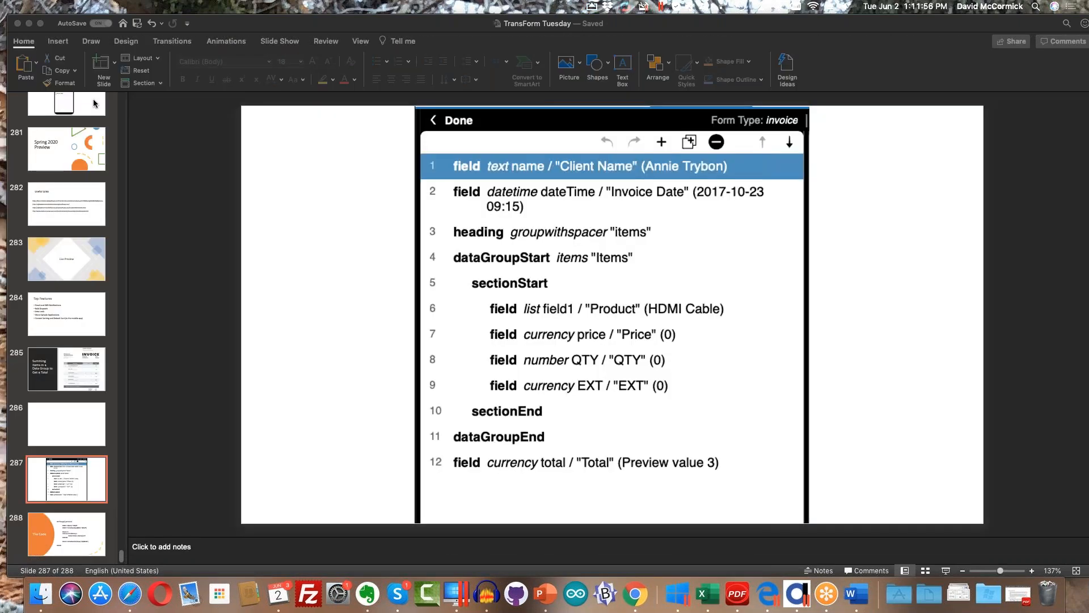
# Return to Safari, leave the custom code editor and open the invoice form's commands for editing
pyautogui.click(132, 594)
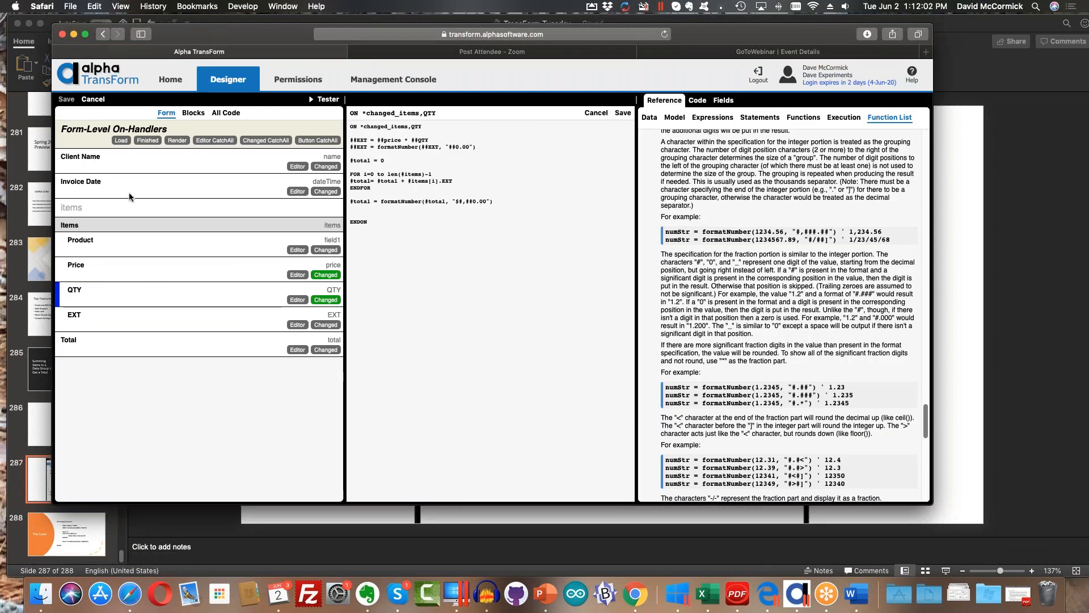
pyautogui.click(95, 100)
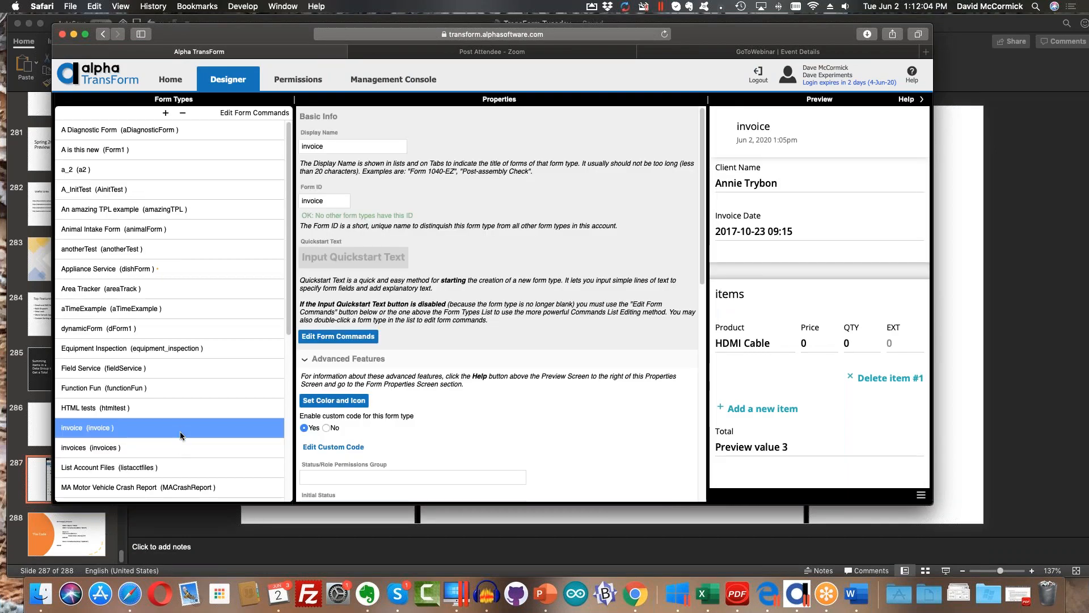
pyautogui.click(264, 116)
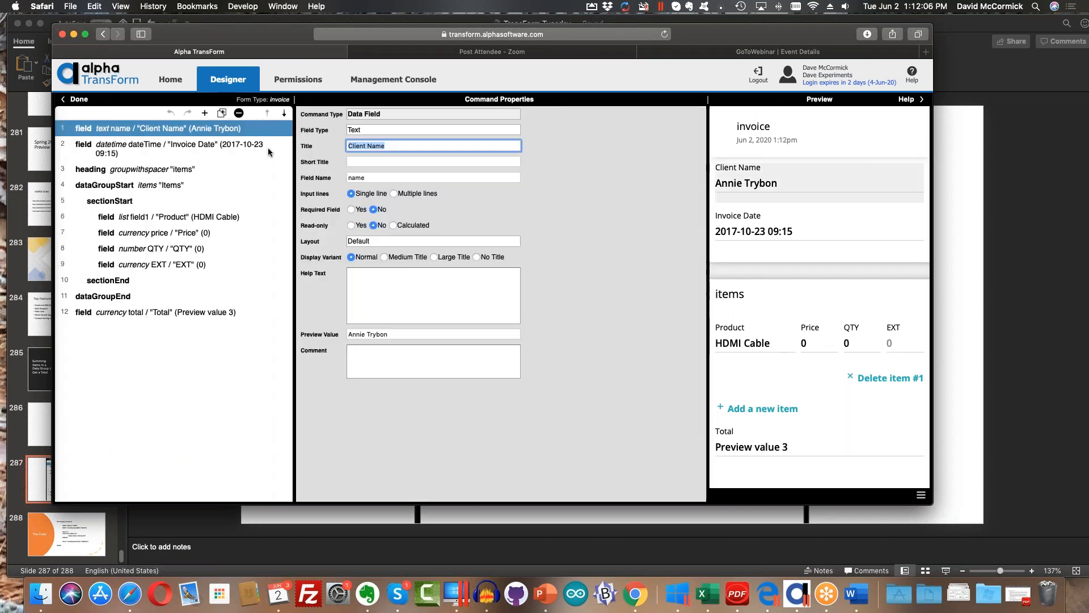
# Delete the sectionStart and sectionEnd commands inside the items data group
pyautogui.click(116, 203)
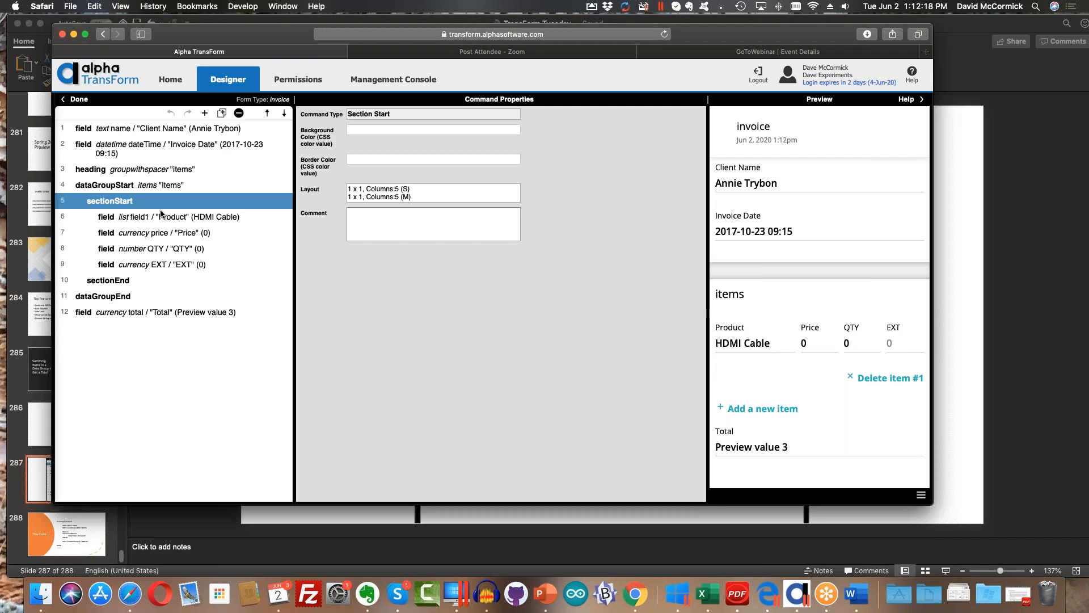
pyautogui.click(239, 113)
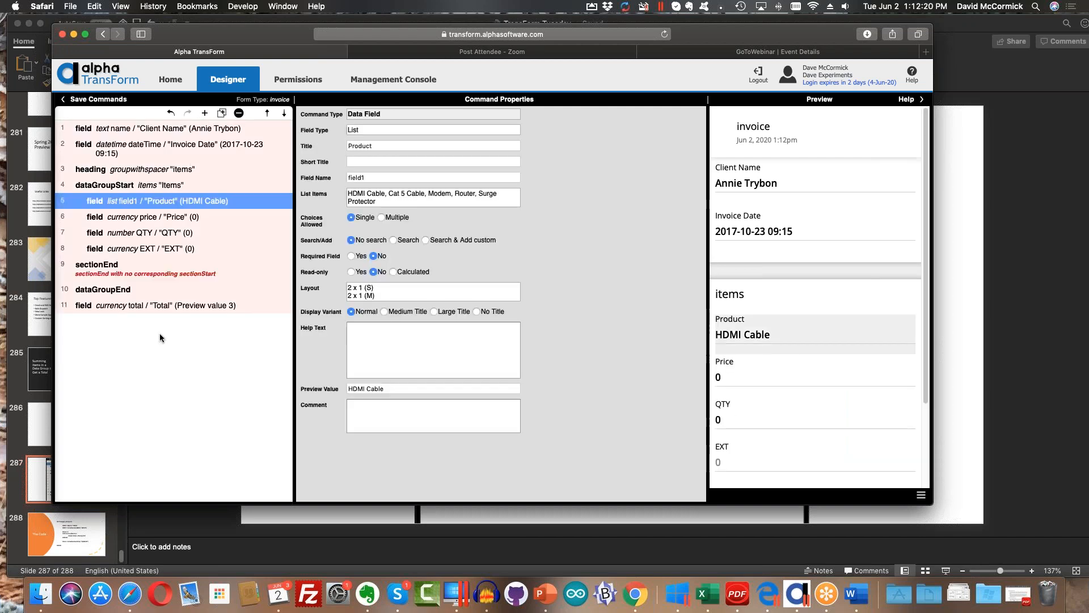
pyautogui.click(132, 271)
pyautogui.click(239, 113)
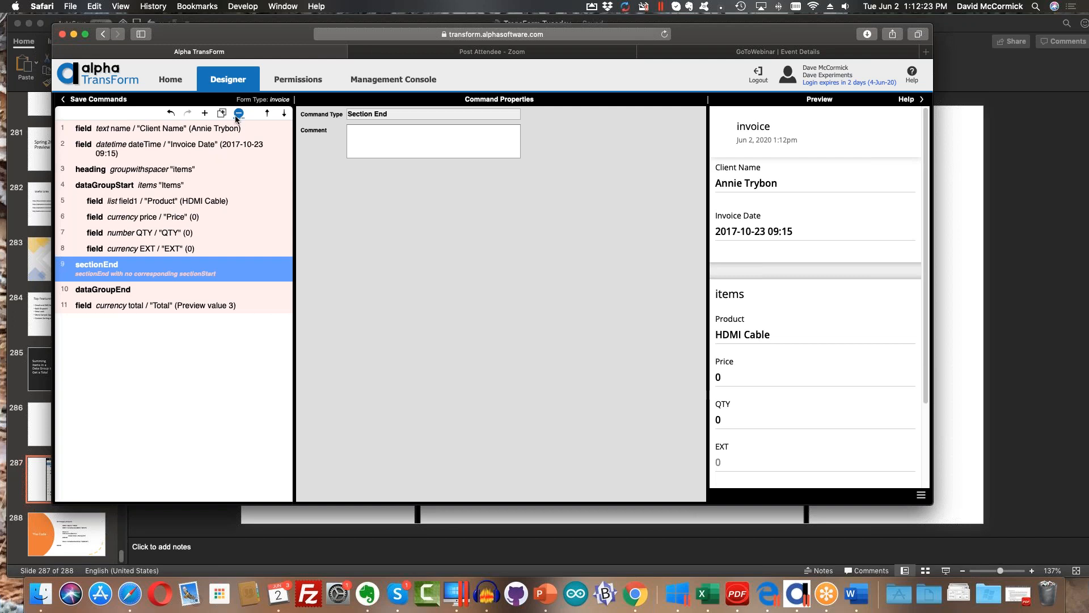
pyautogui.click(157, 218)
pyautogui.click(155, 245)
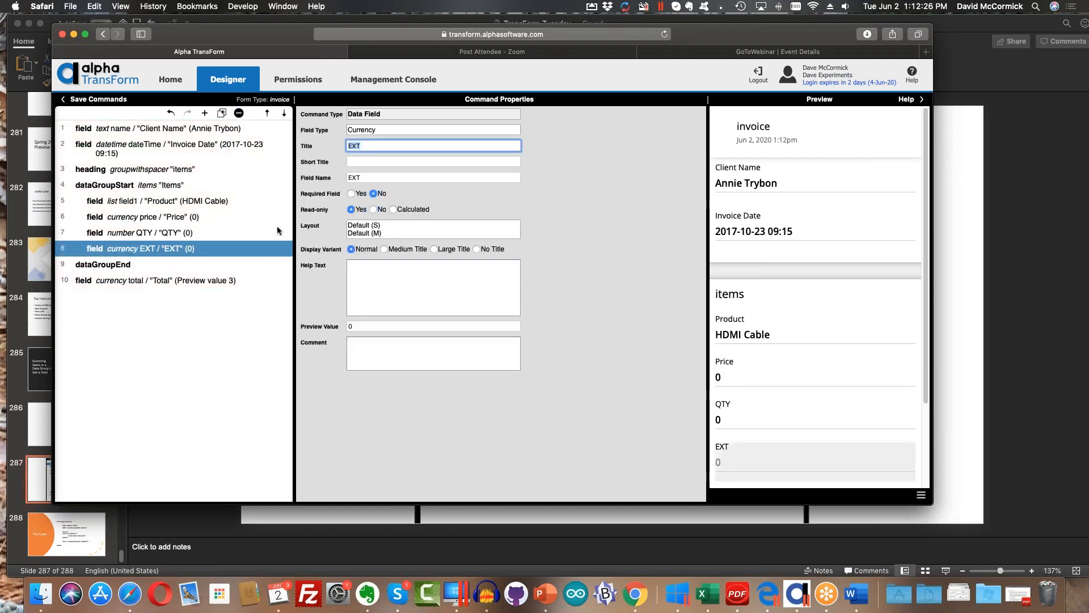
pyautogui.click(387, 227)
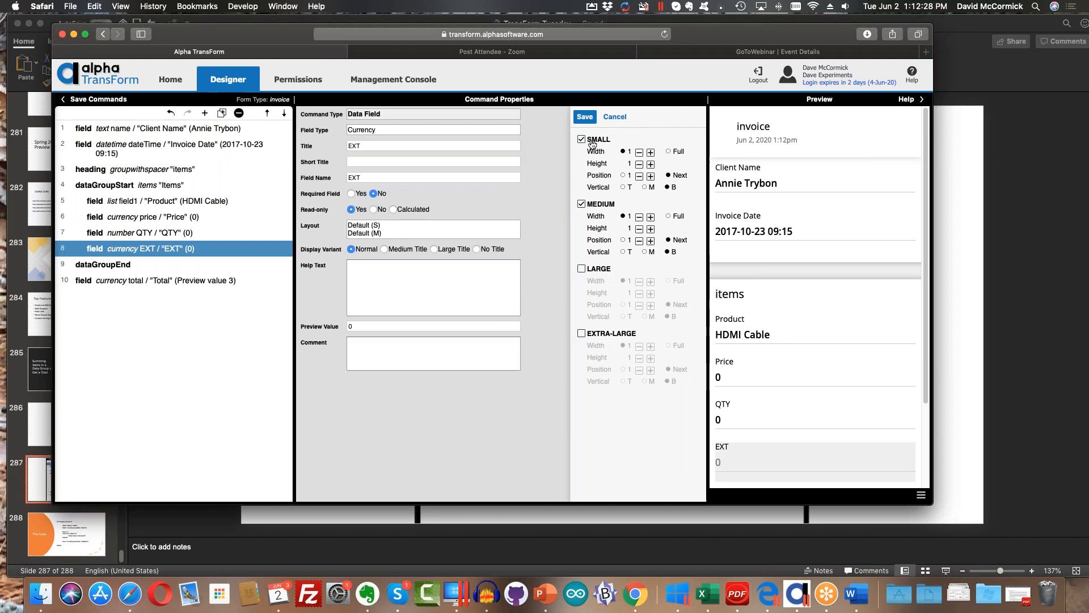
pyautogui.click(582, 139)
pyautogui.click(582, 204)
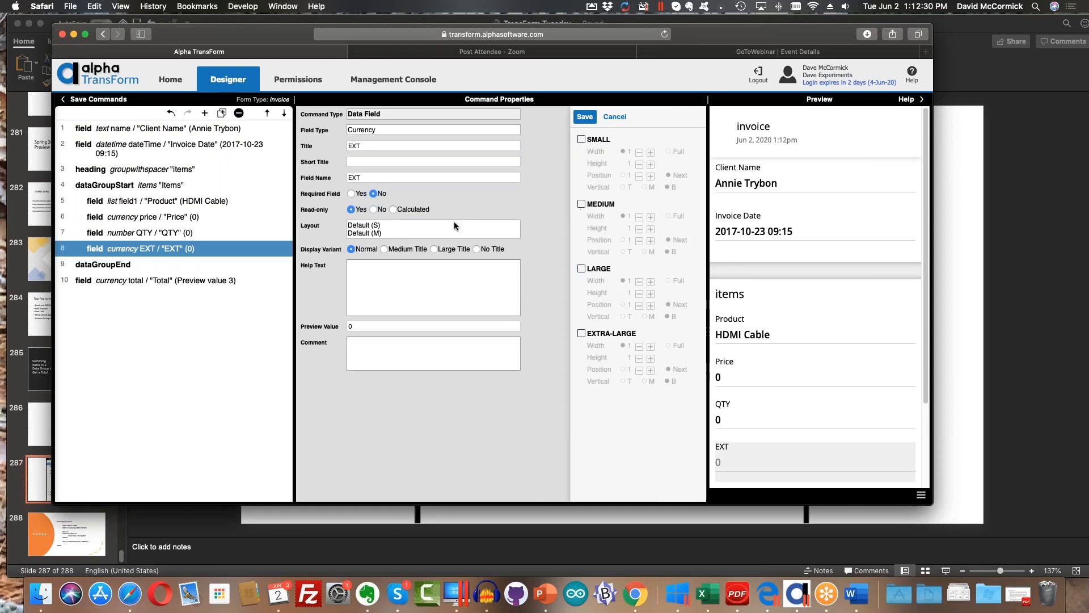
# Turn off the Small and Medium layout settings of the QTY field and save its layout
pyautogui.click(209, 236)
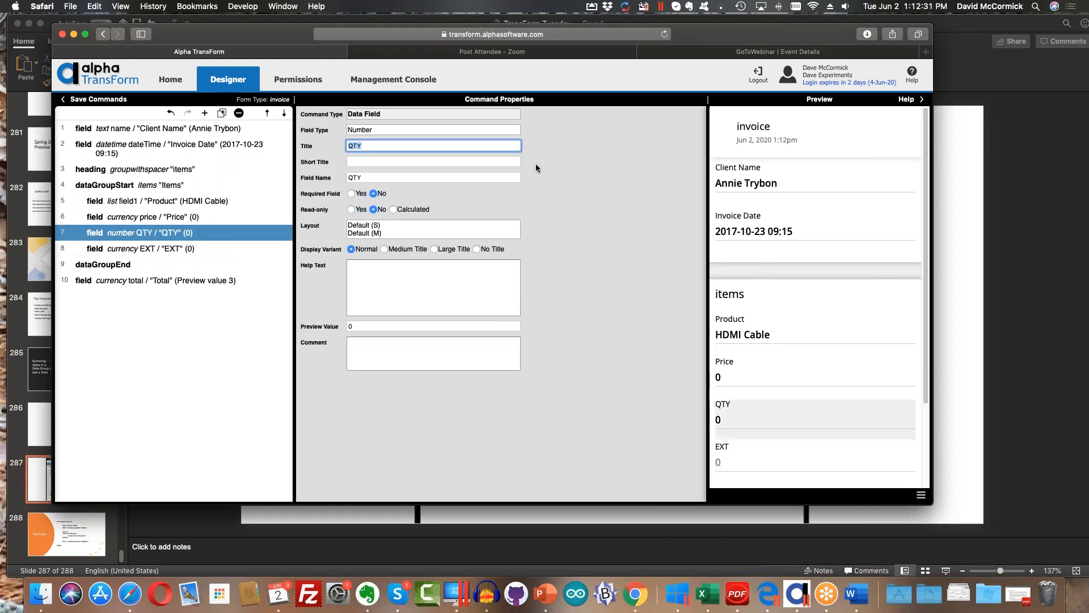
pyautogui.click(406, 229)
pyautogui.click(582, 204)
pyautogui.click(582, 139)
pyautogui.click(585, 117)
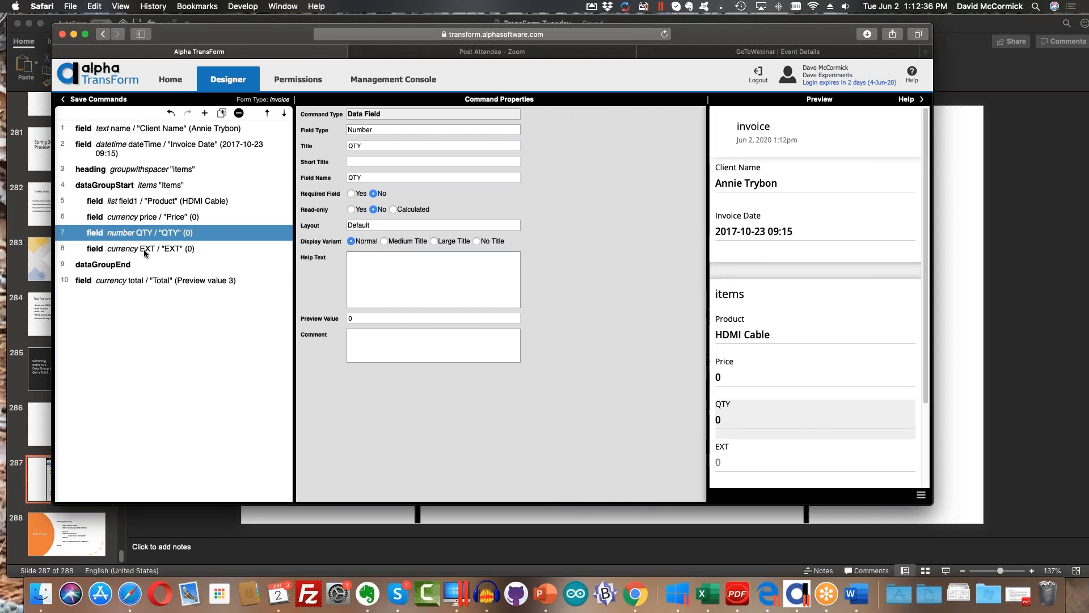
# Turn off the Small and Medium layout settings of the EXT field and save its layout
pyautogui.click(146, 251)
pyautogui.click(391, 229)
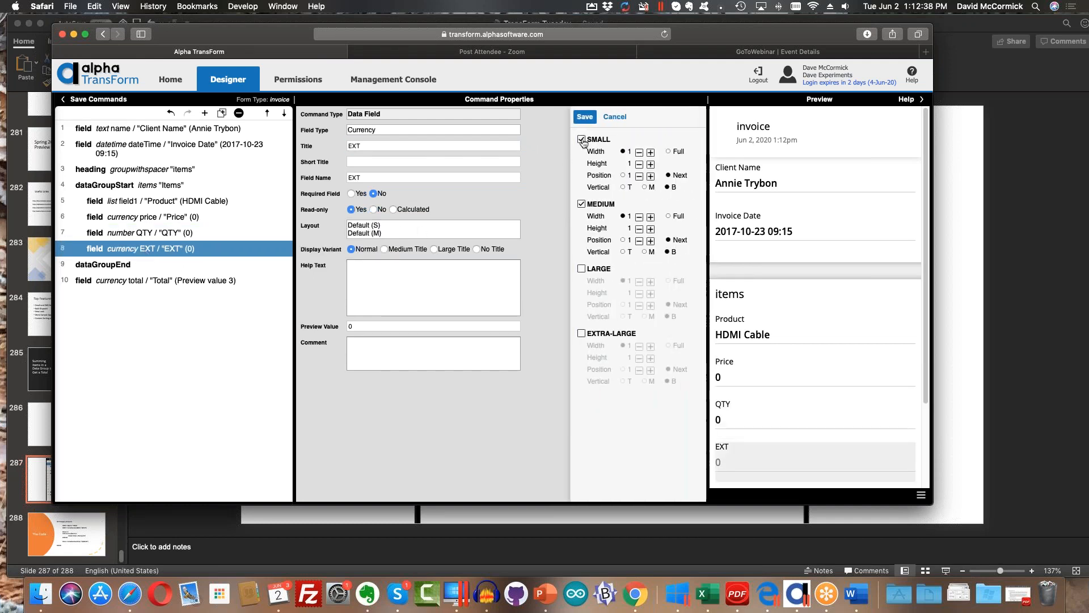
pyautogui.click(582, 139)
pyautogui.click(582, 203)
pyautogui.click(585, 116)
# Turn off the Small and Medium layout settings of the Price field and save its layout
pyautogui.click(203, 216)
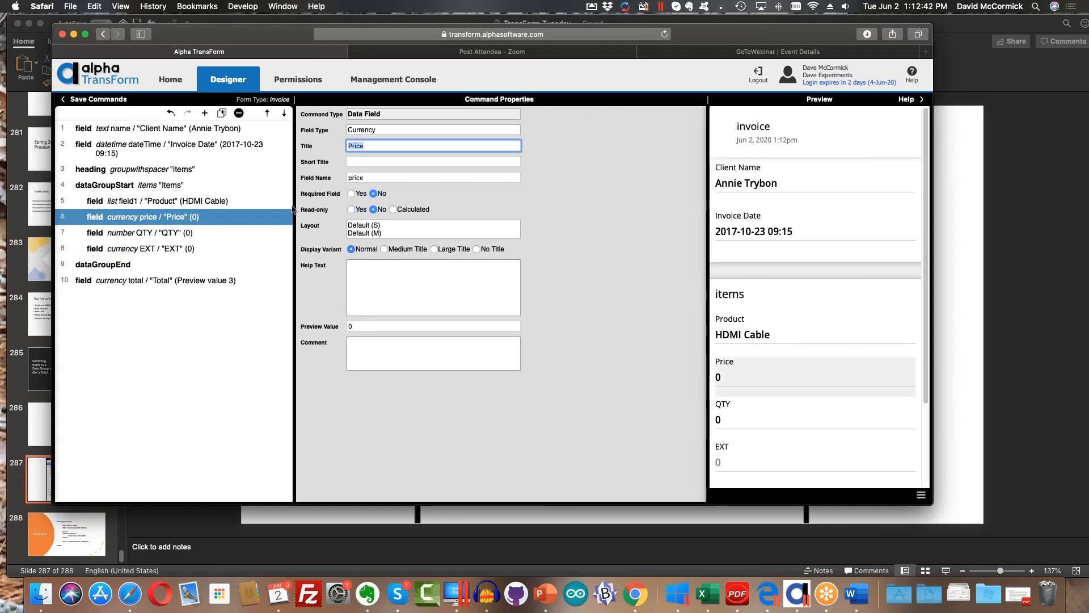
pyautogui.click(393, 226)
pyautogui.click(581, 139)
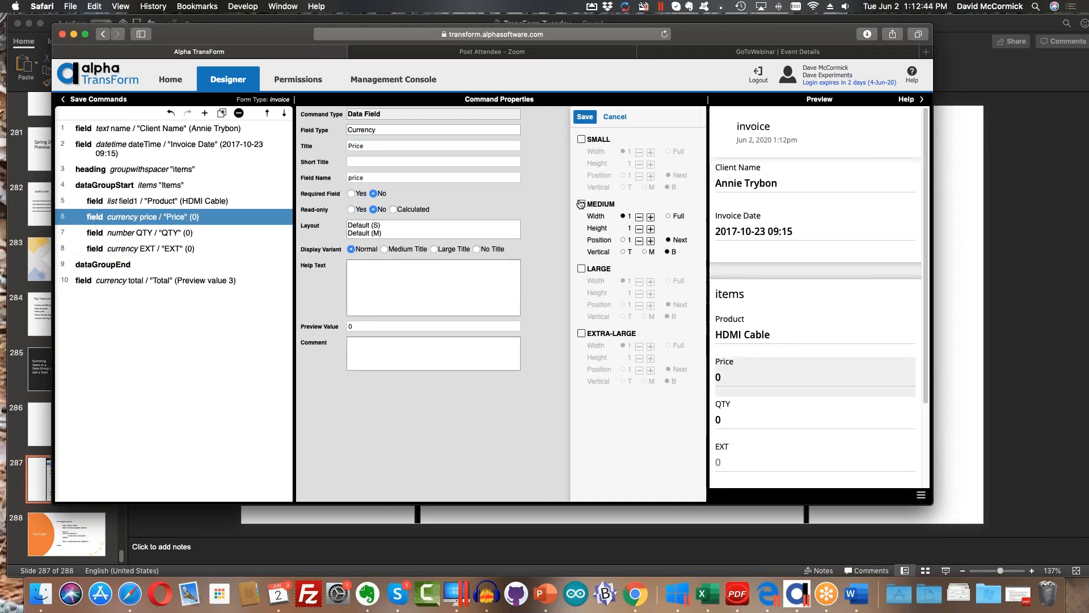
pyautogui.click(581, 203)
pyautogui.click(584, 117)
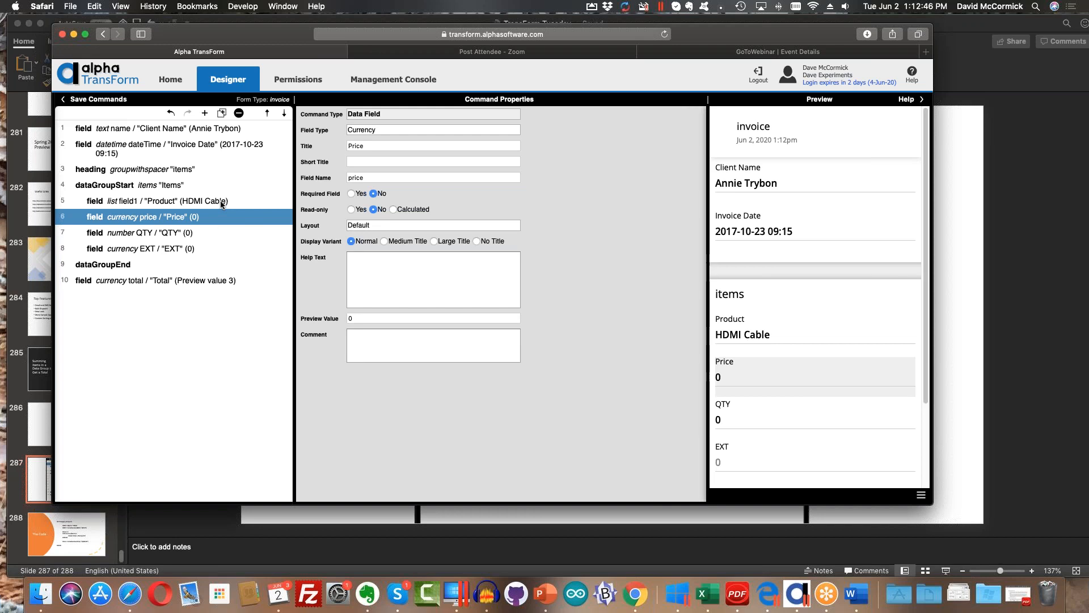
# Turn off the Small and Medium layout settings of the Product list field, save its layout and check the form preview
pyautogui.click(260, 196)
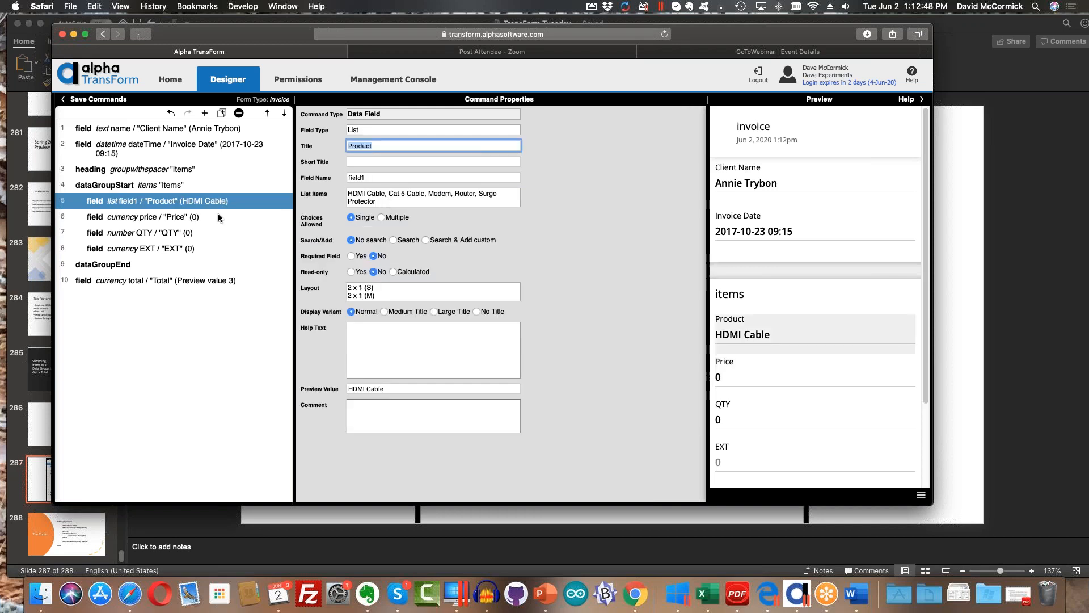
pyautogui.click(396, 293)
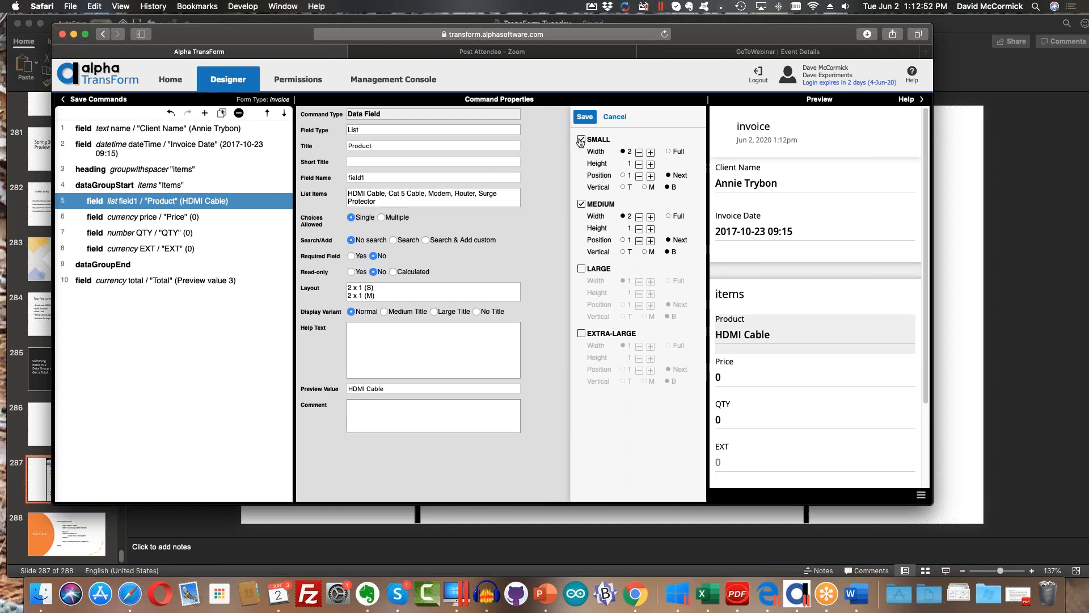
pyautogui.click(581, 139)
pyautogui.click(581, 202)
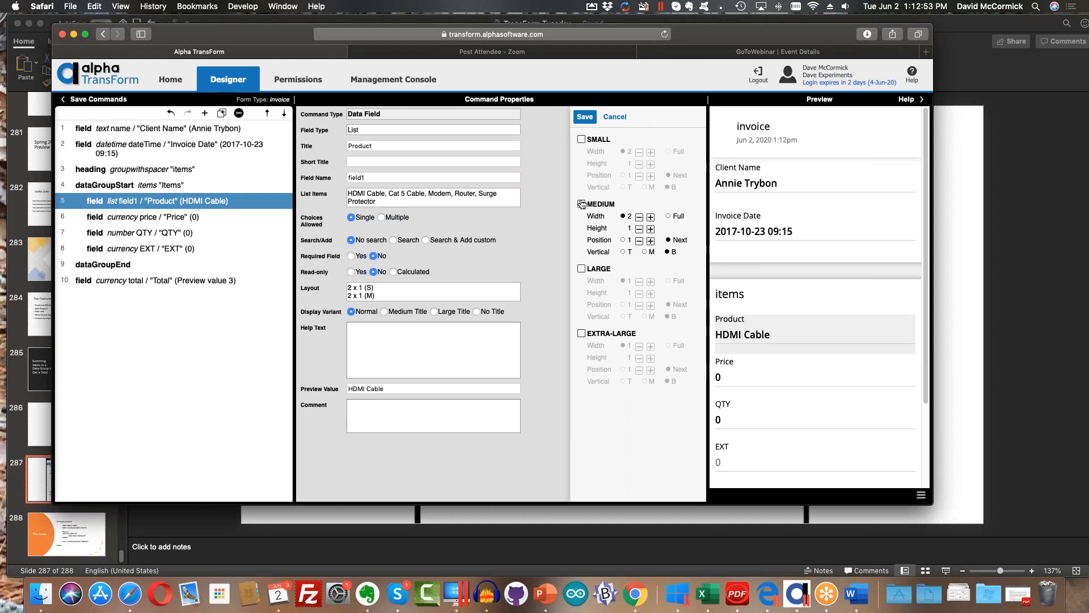
pyautogui.click(585, 117)
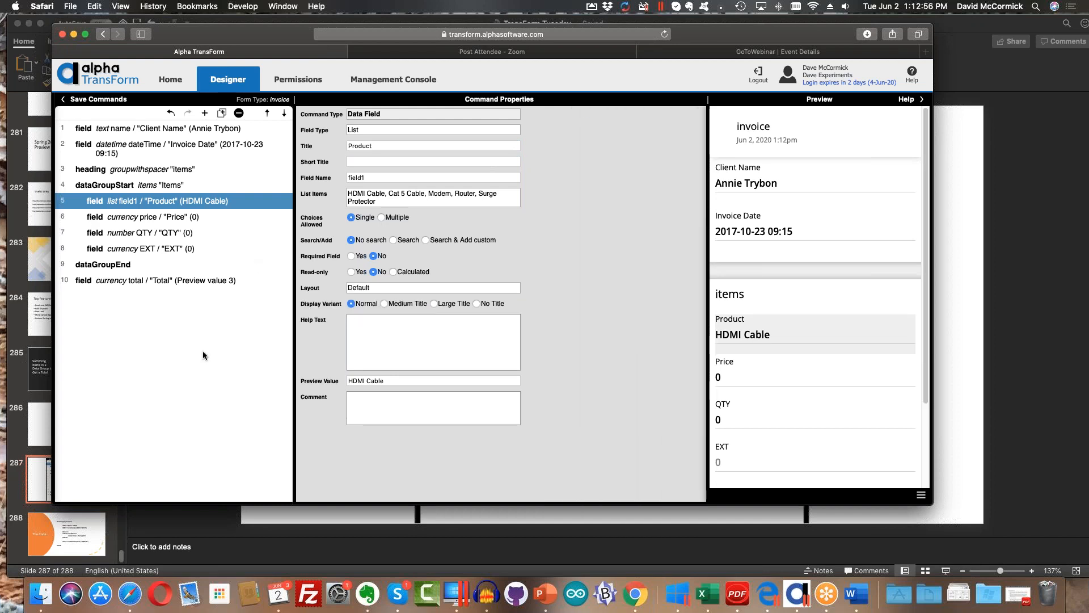
pyautogui.scroll(-5, 812, 336)
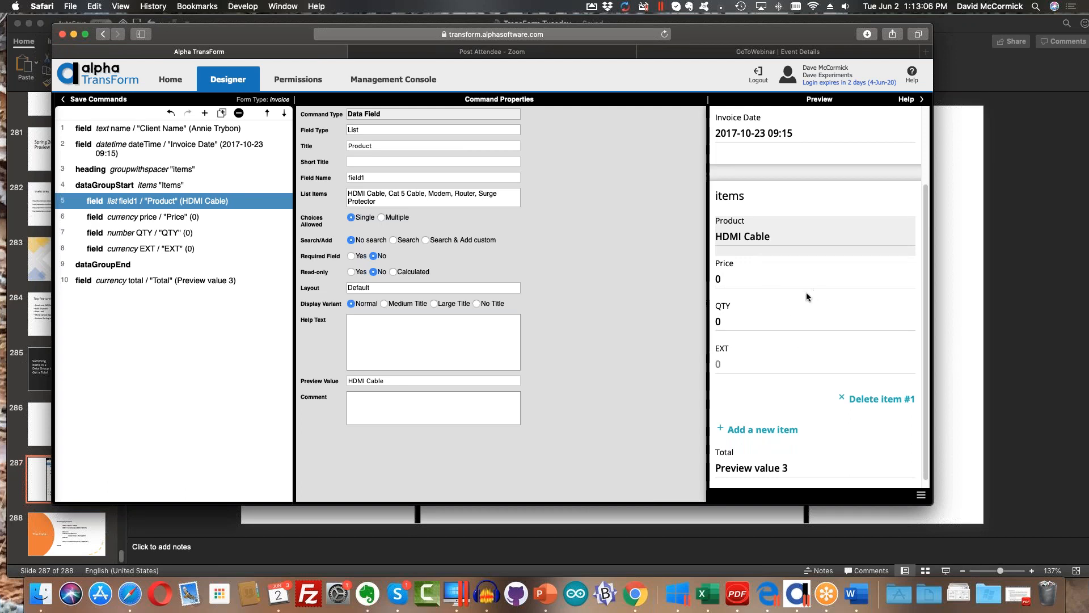
# Enclose the Product, Price, QTY and EXT fields of the items data group in a section
pyautogui.keyDown('shift'); pyautogui.click(138, 247); pyautogui.keyUp('shift')
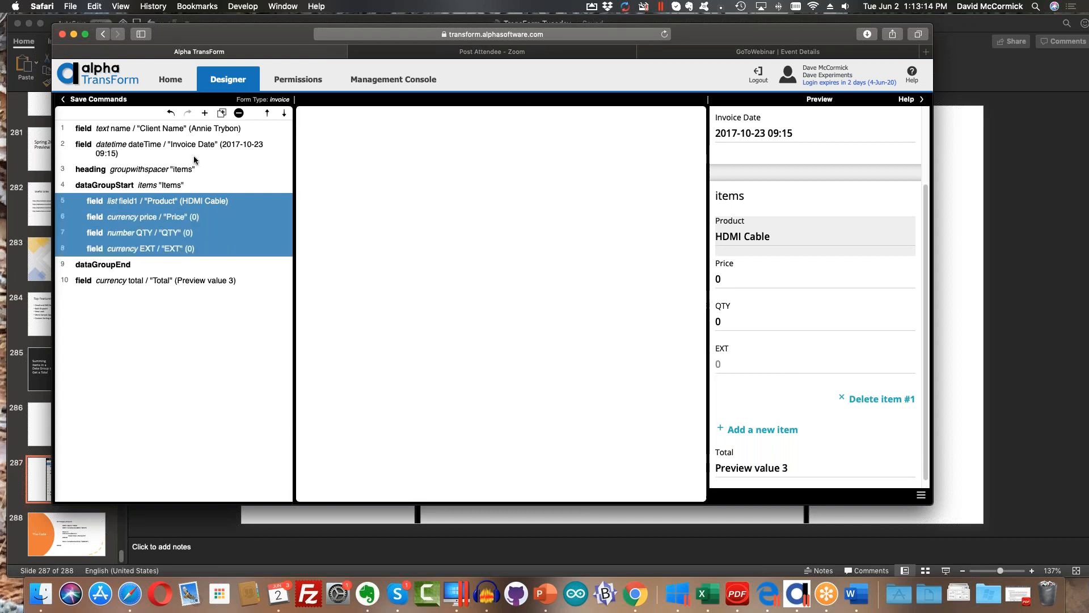
pyautogui.click(205, 114)
pyautogui.scroll(-3, 206, 174)
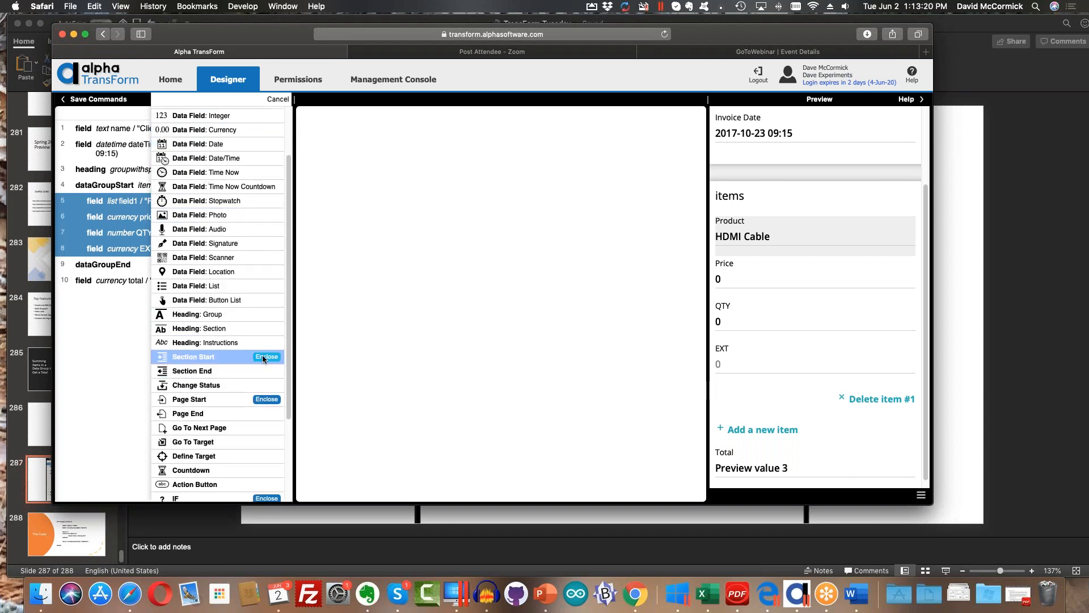
pyautogui.click(266, 357)
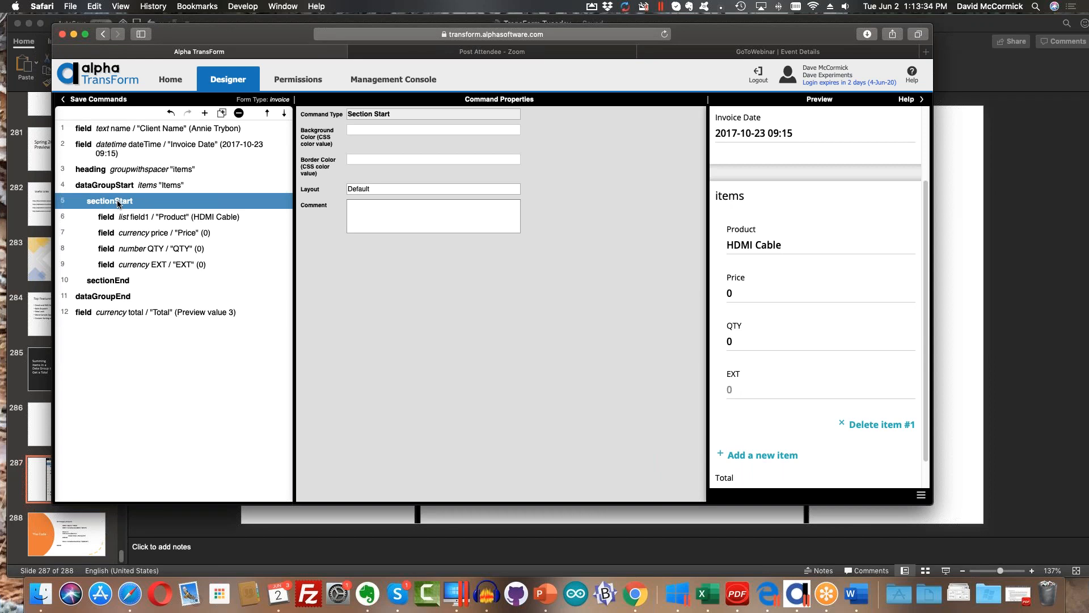
# Turn on the section's Small and Medium layouts with 5 columns each and save the layout
pyautogui.click(386, 189)
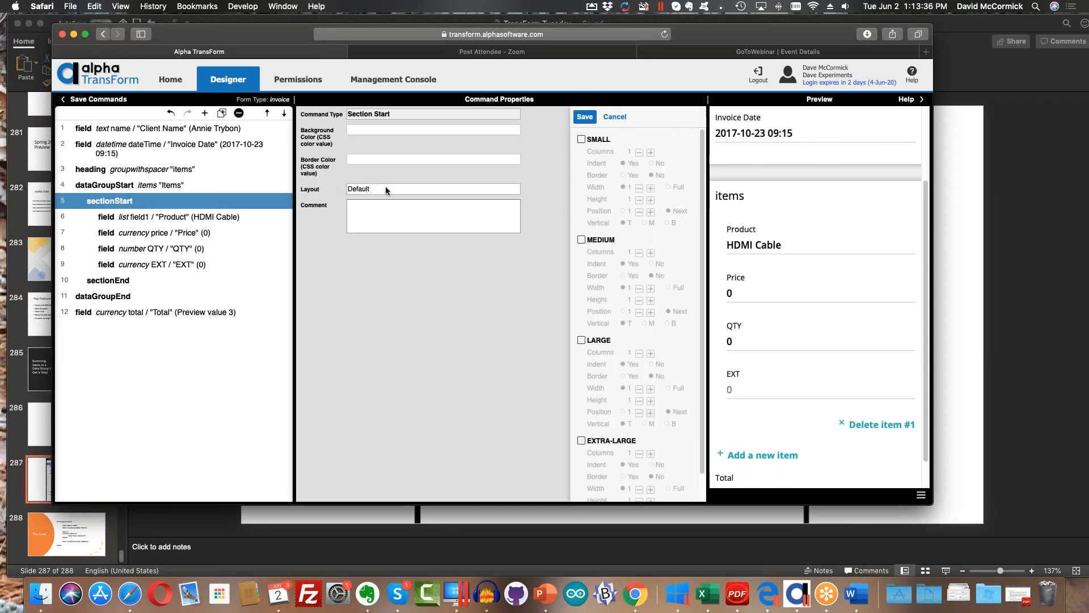
pyautogui.click(581, 140)
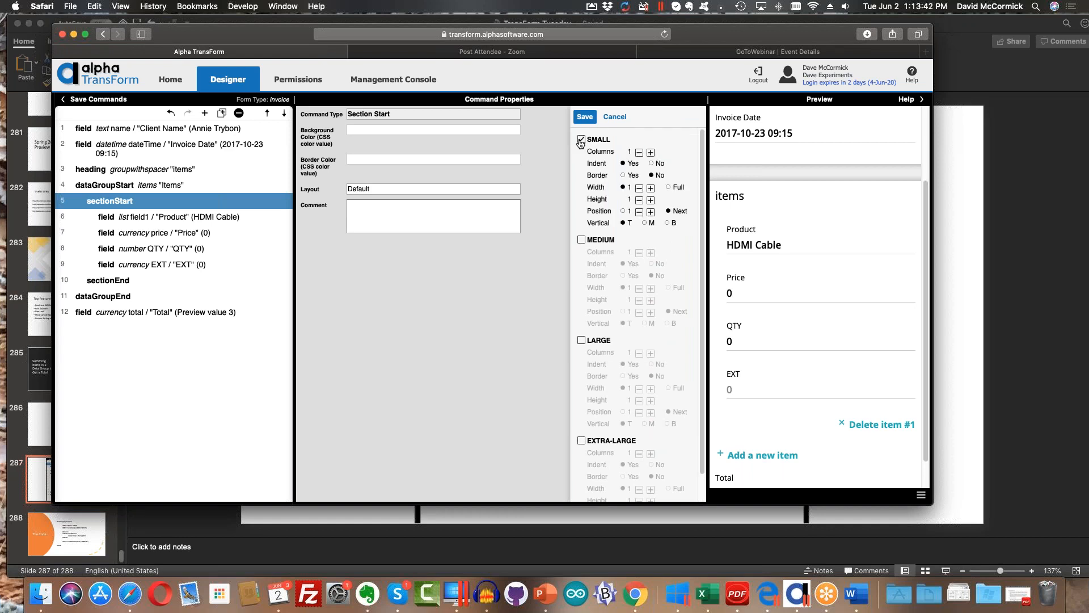
pyautogui.click(581, 240)
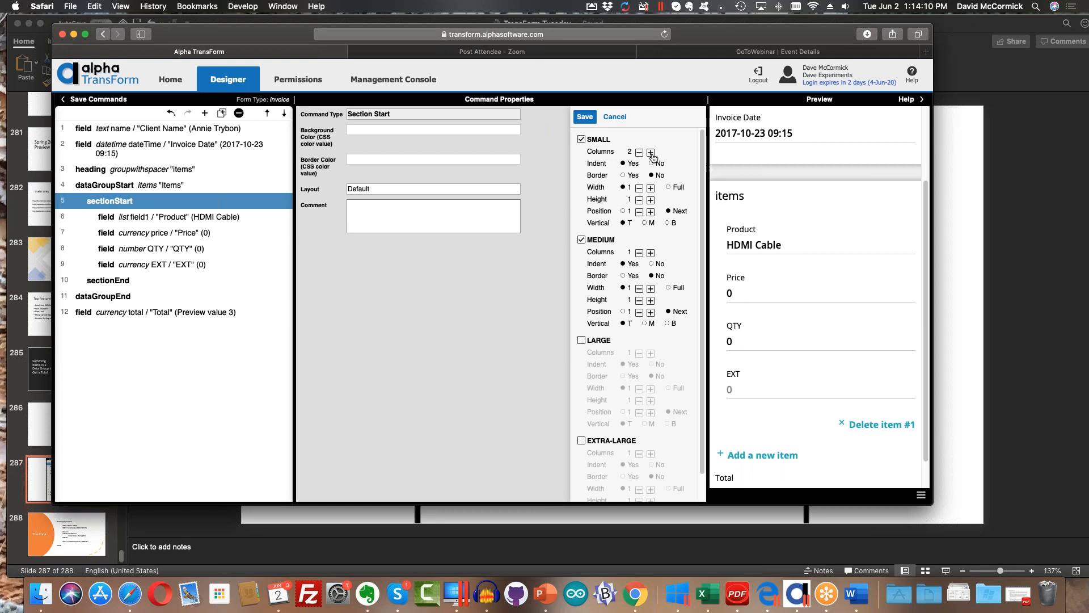
pyautogui.click(651, 252)
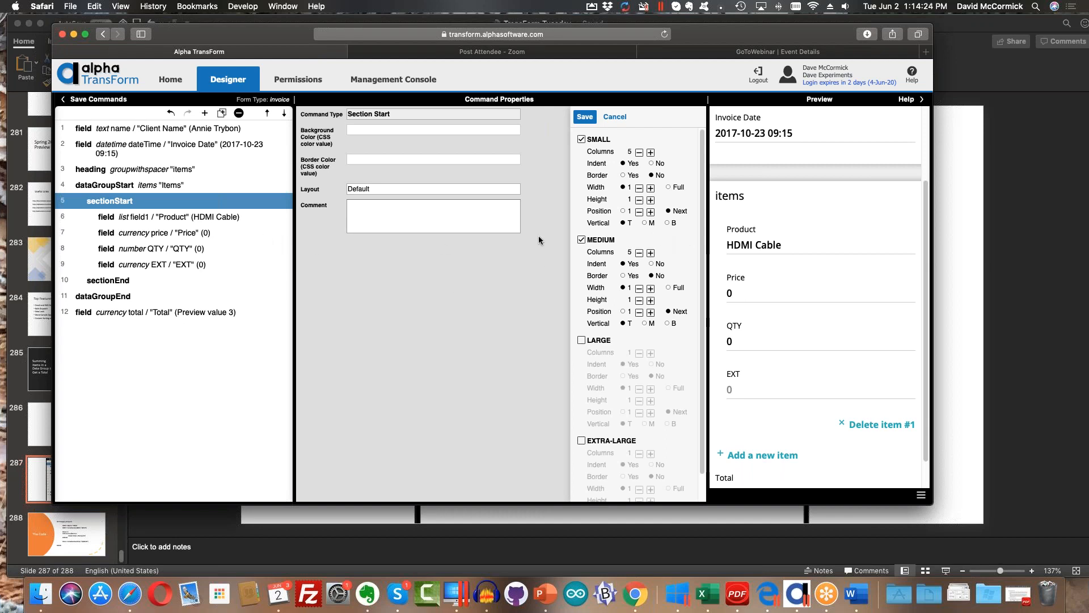
pyautogui.click(585, 118)
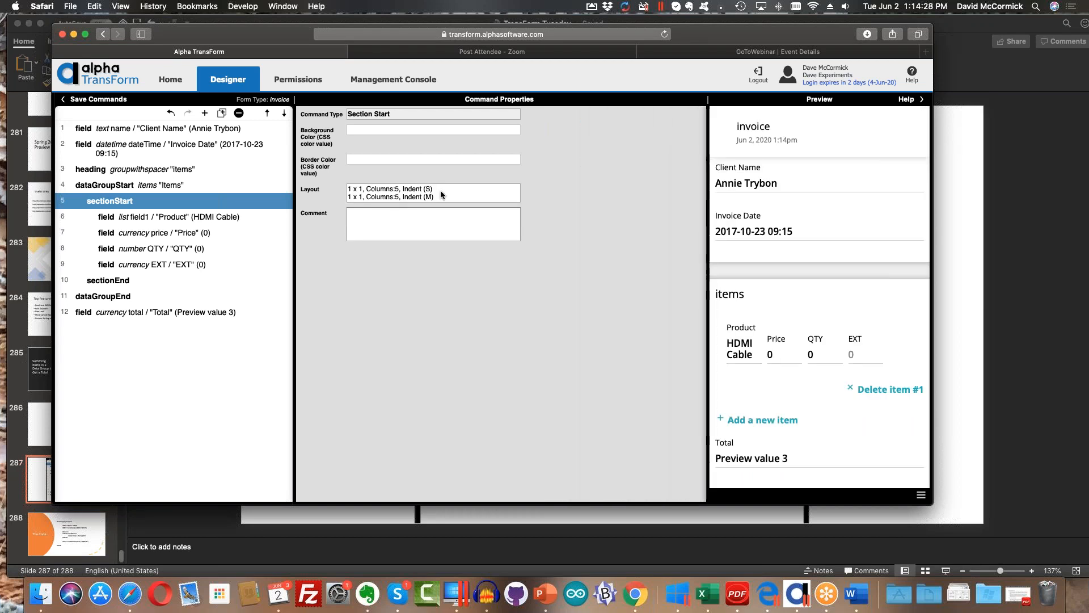
# Turn on the Product field's Small and Medium layouts with a width of 2 each and save the layout
pyautogui.click(228, 220)
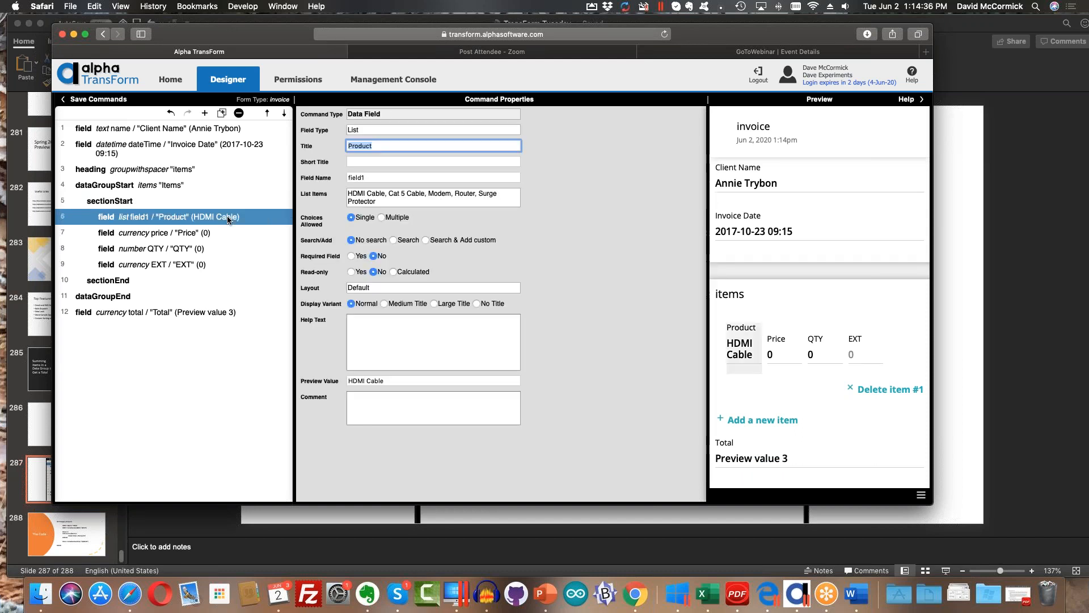
pyautogui.click(374, 286)
pyautogui.click(581, 139)
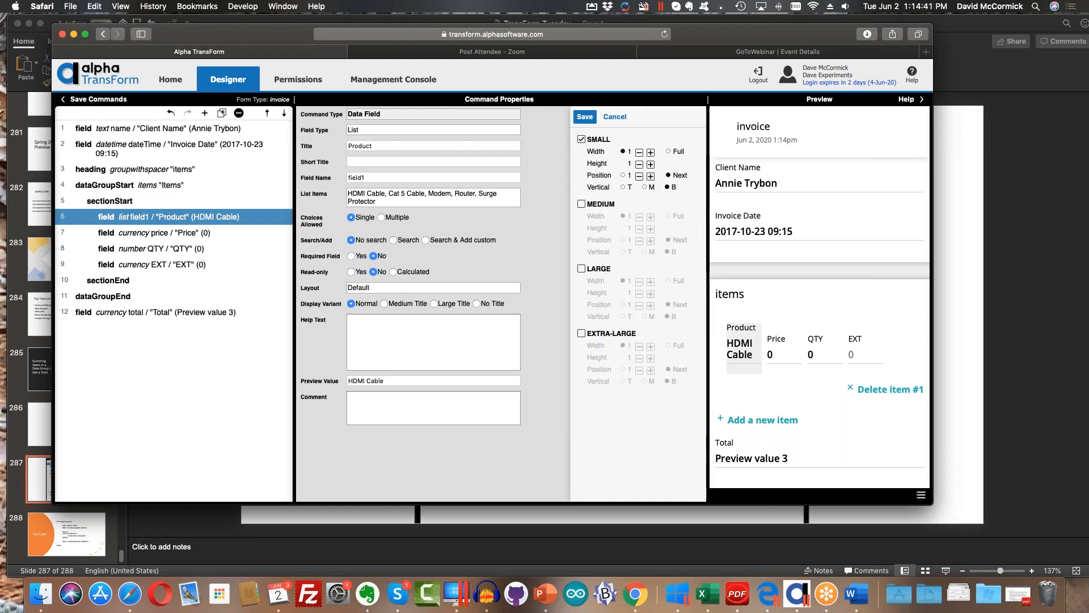
pyautogui.click(582, 204)
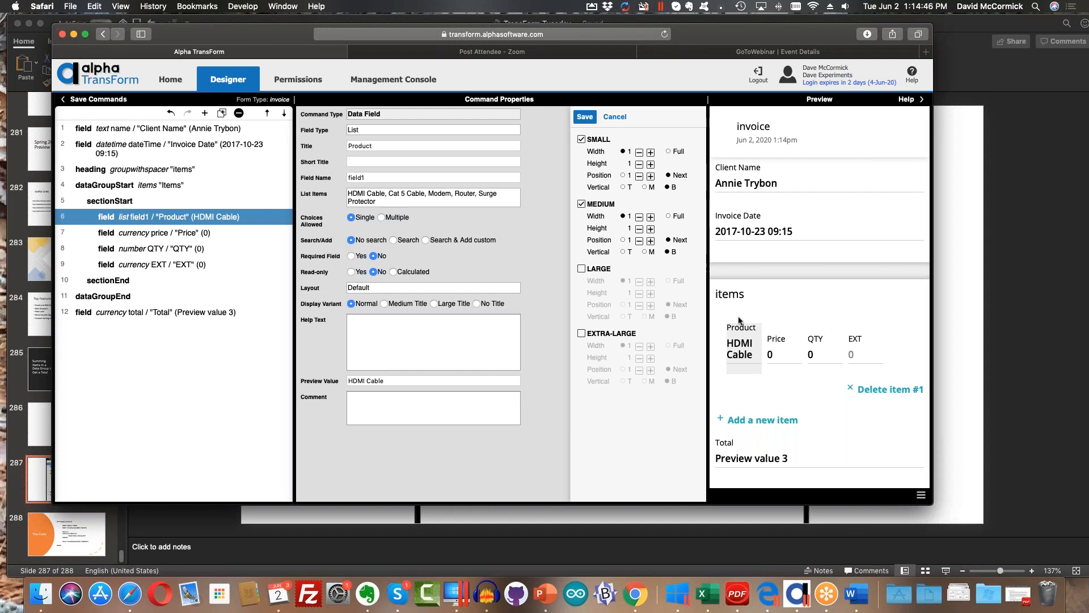
pyautogui.click(651, 217)
pyautogui.click(586, 117)
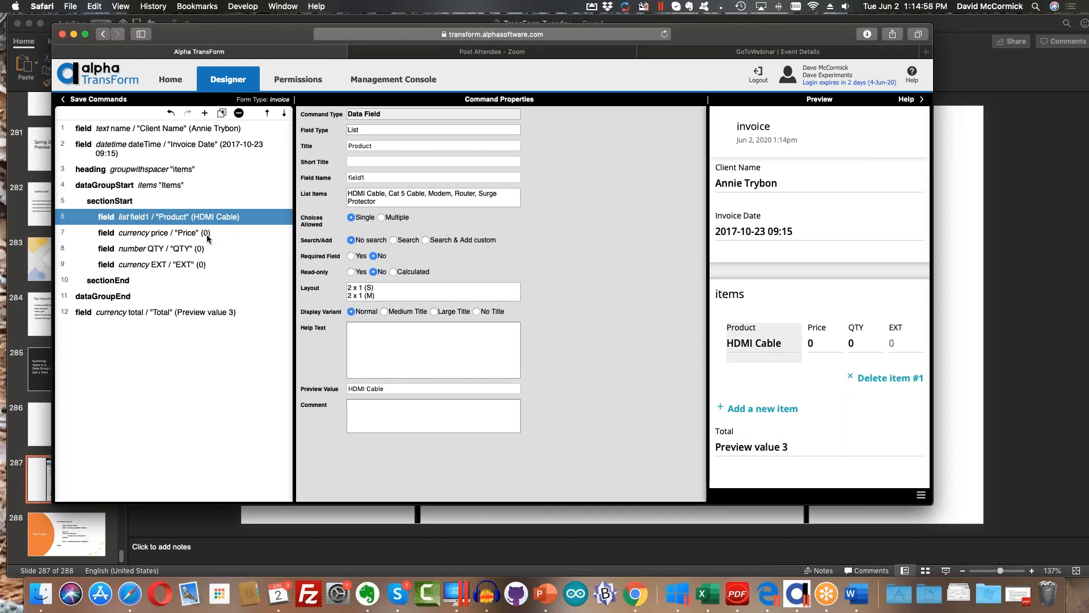
# Turn on the Price field's Small and Medium layouts with default settings and save the layout
pyautogui.click(208, 239)
pyautogui.click(365, 225)
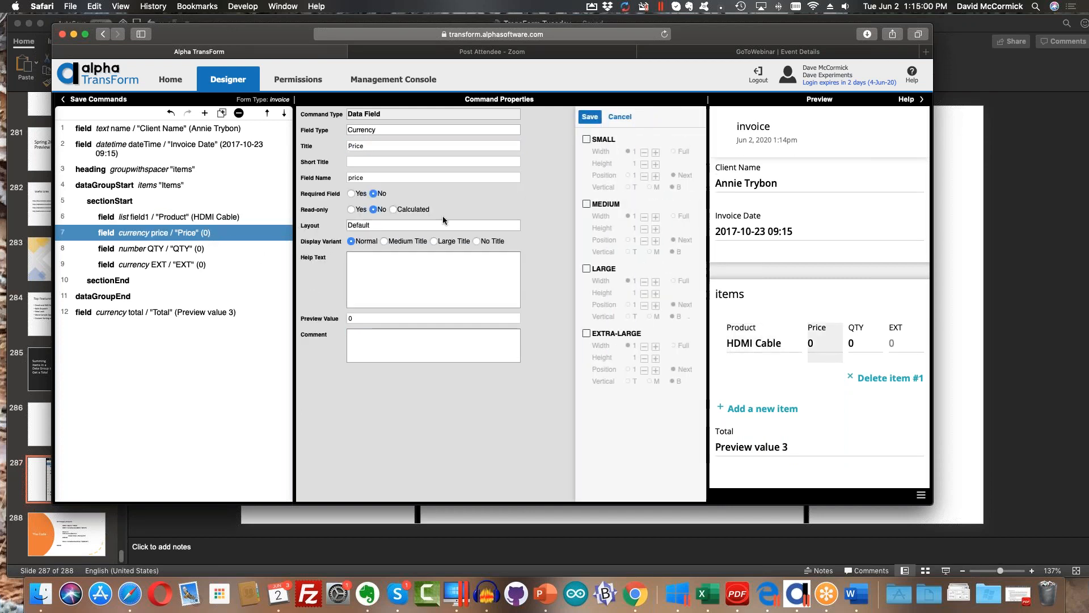
pyautogui.click(581, 139)
pyautogui.click(581, 203)
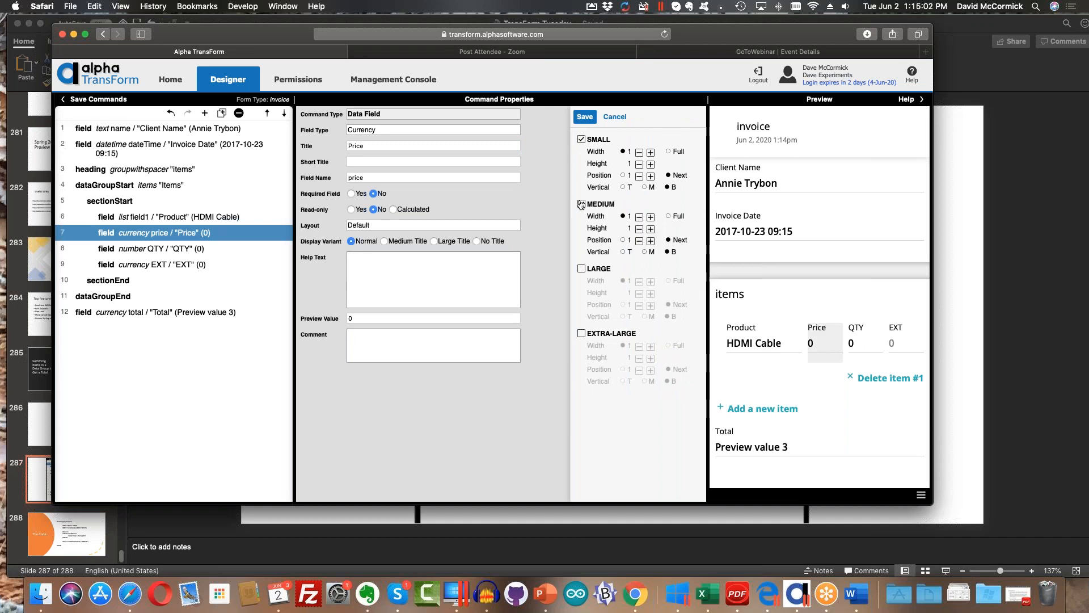
pyautogui.click(585, 117)
# Turn on the QTY field's Small and Medium layouts with default settings and save the layout
pyautogui.click(190, 249)
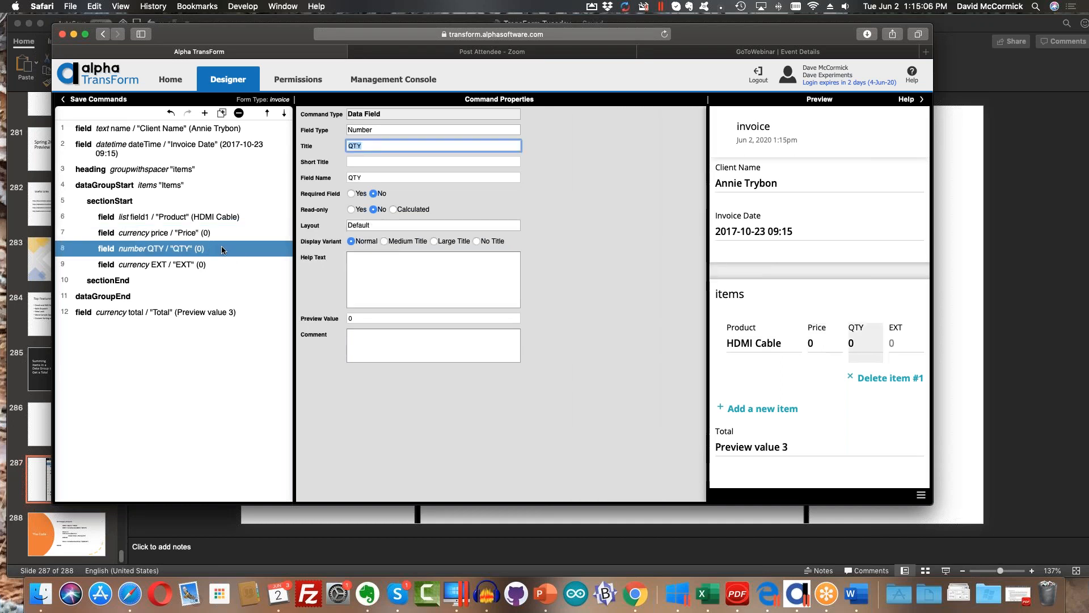
pyautogui.click(367, 226)
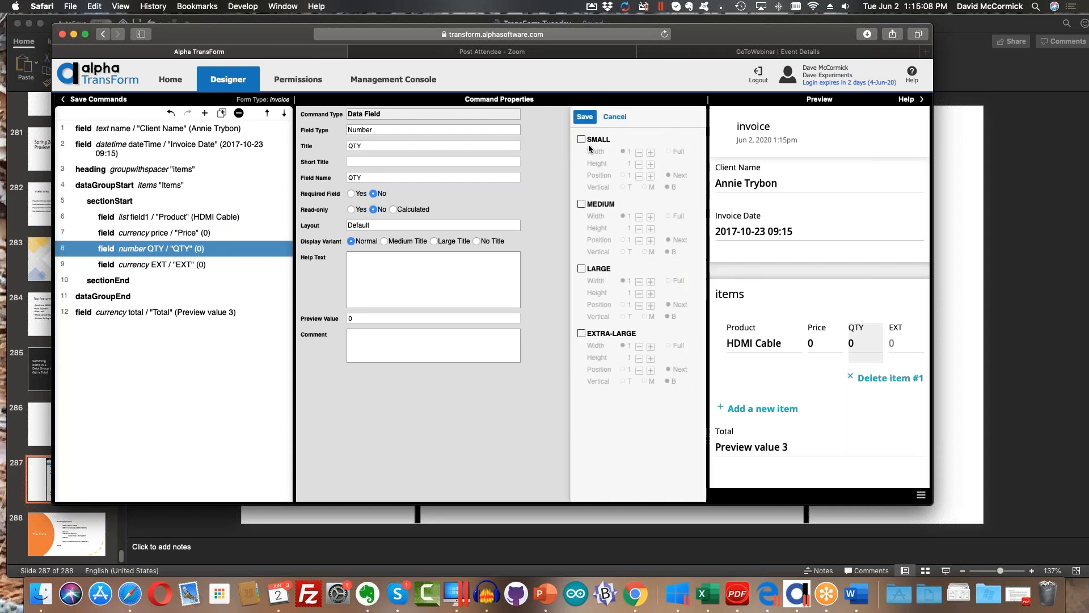
pyautogui.click(581, 140)
pyautogui.click(581, 203)
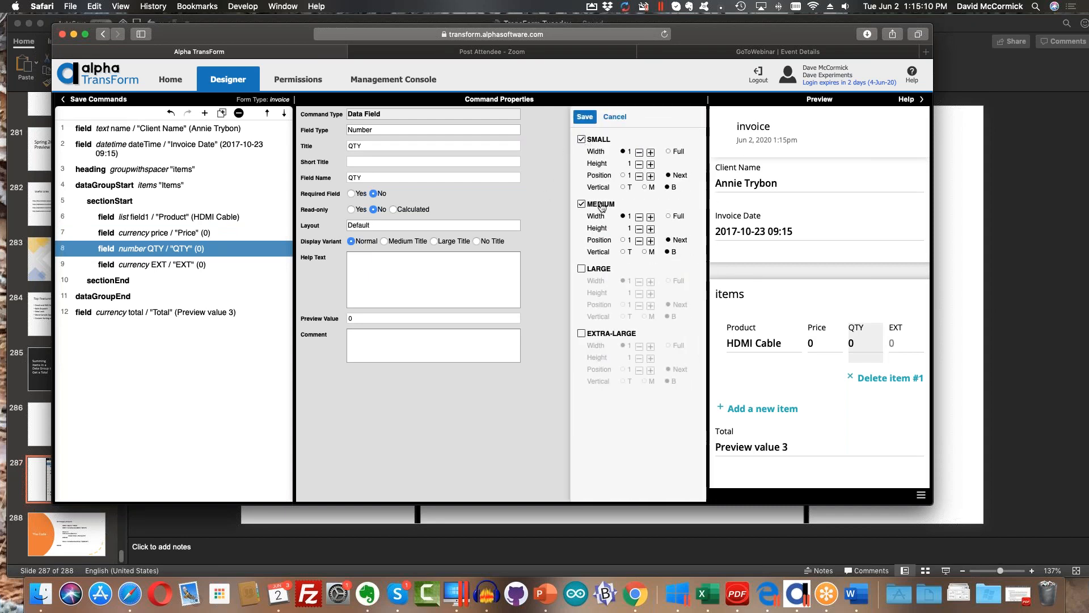
pyautogui.click(585, 117)
# Turn on the EXT field's Small and Medium layouts with default settings and save the layout
pyautogui.click(200, 265)
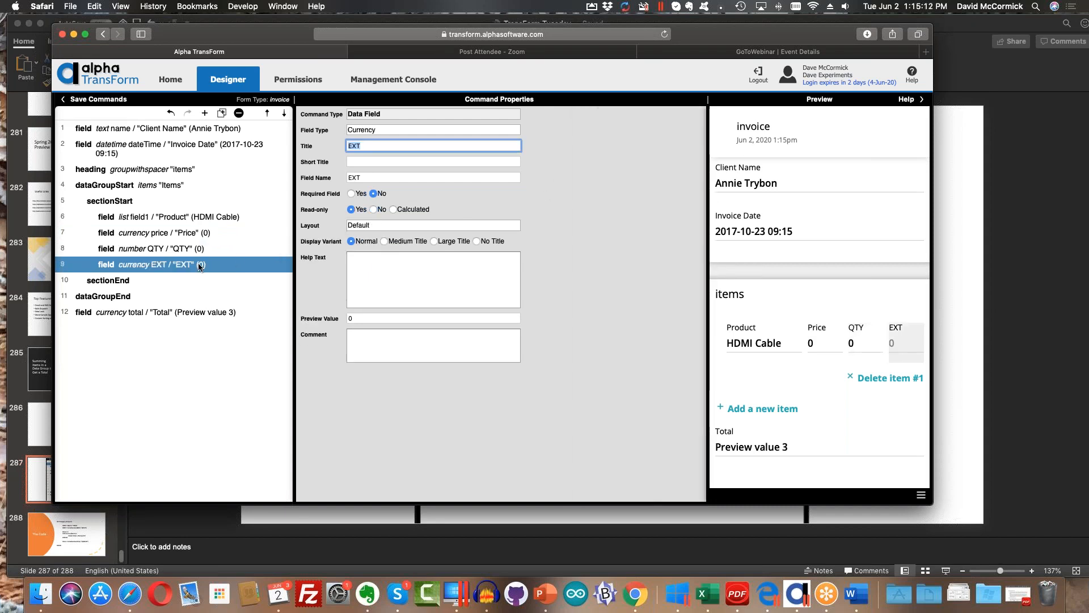
pyautogui.click(401, 225)
pyautogui.click(581, 139)
pyautogui.click(582, 204)
pyautogui.click(585, 117)
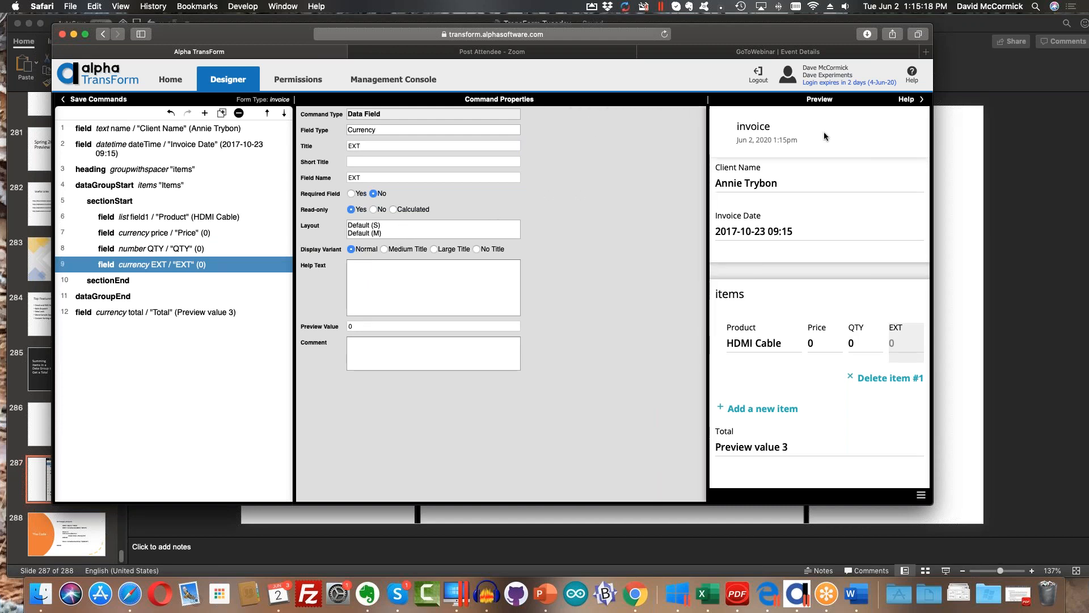
# Compare the form preview at the Large and Extra-Large sizes, then return it to Medium
pyautogui.moveTo(743, 33); pyautogui.dragTo(643, 29)
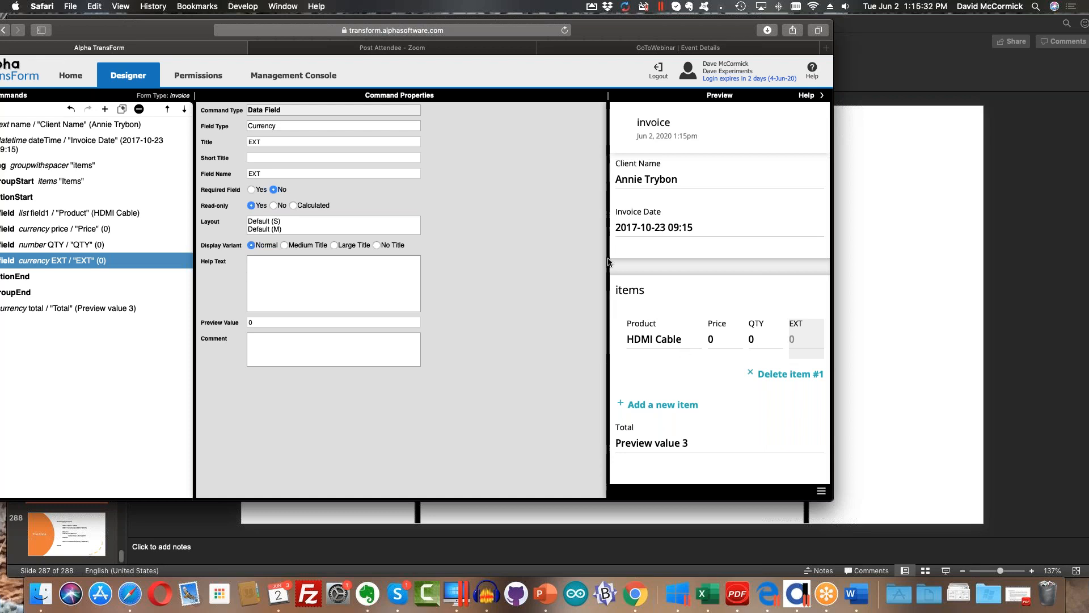
pyautogui.click(821, 494)
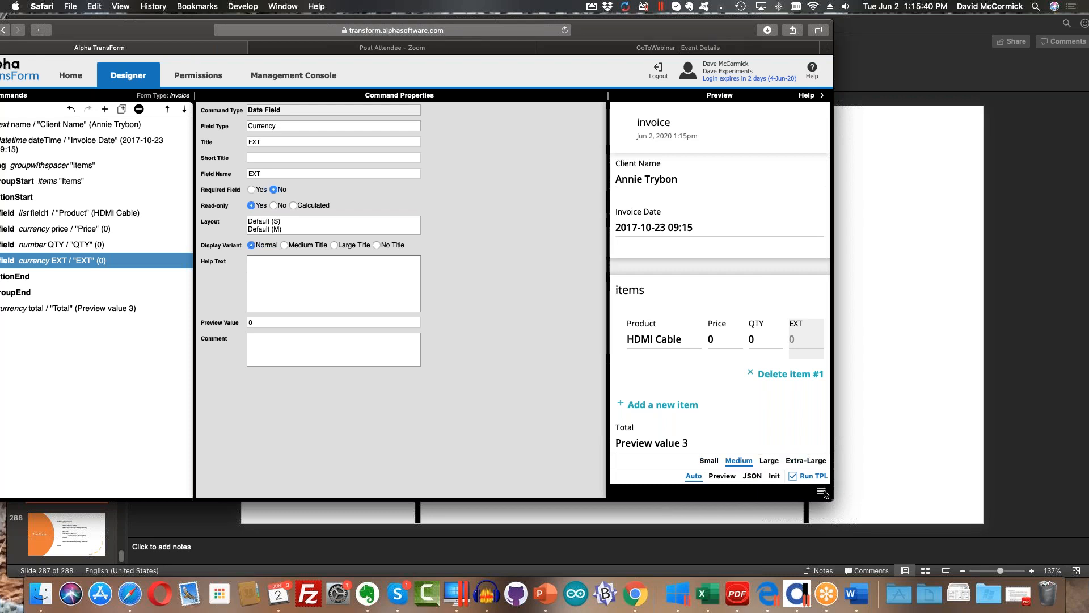
pyautogui.click(769, 461)
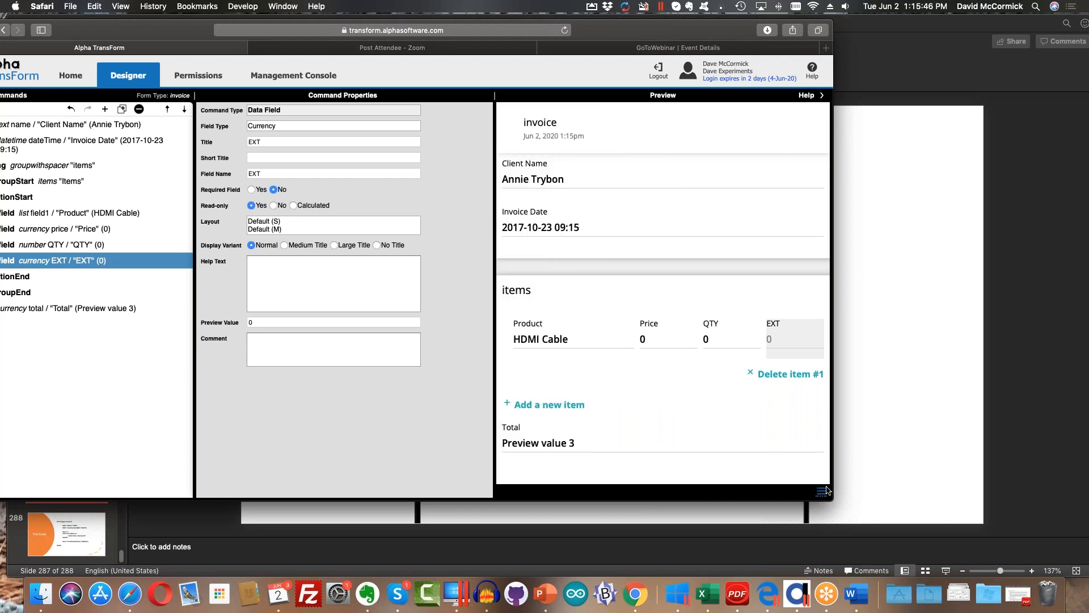
pyautogui.click(824, 491)
pyautogui.click(819, 463)
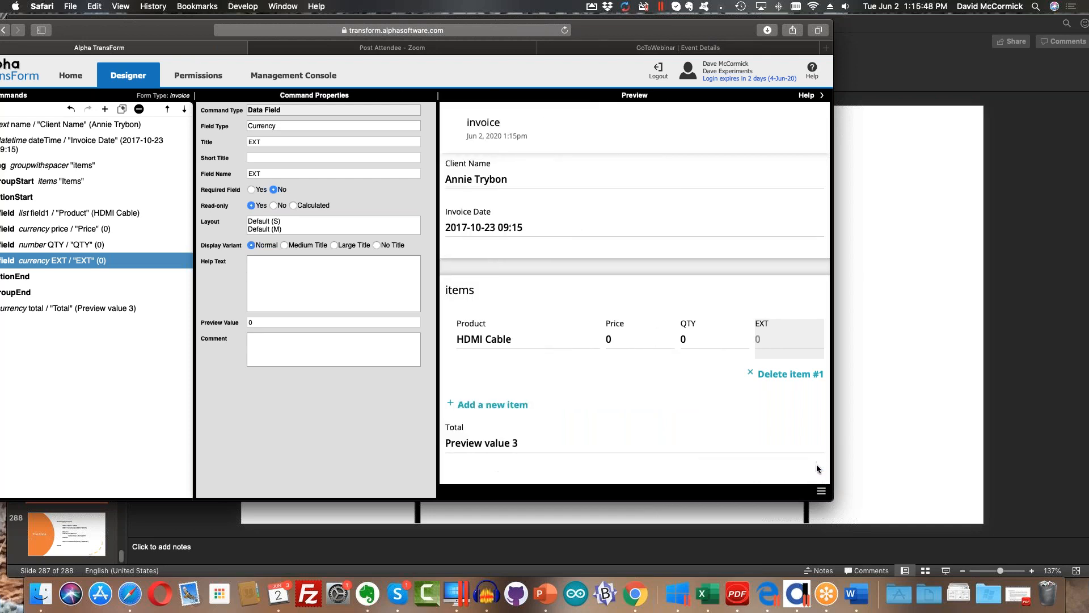
pyautogui.click(821, 492)
pyautogui.click(770, 463)
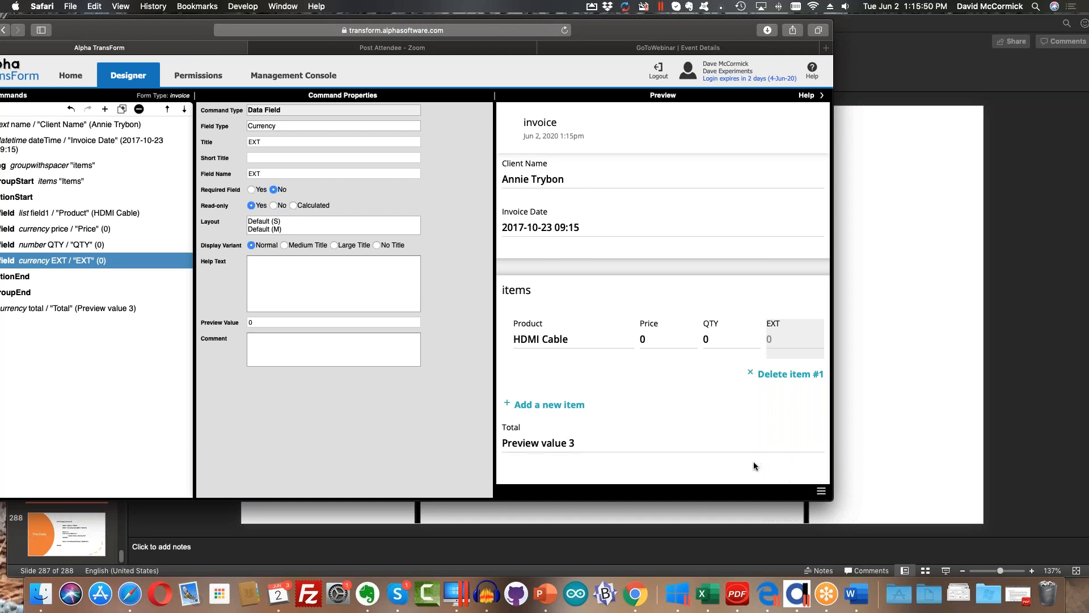
pyautogui.click(822, 491)
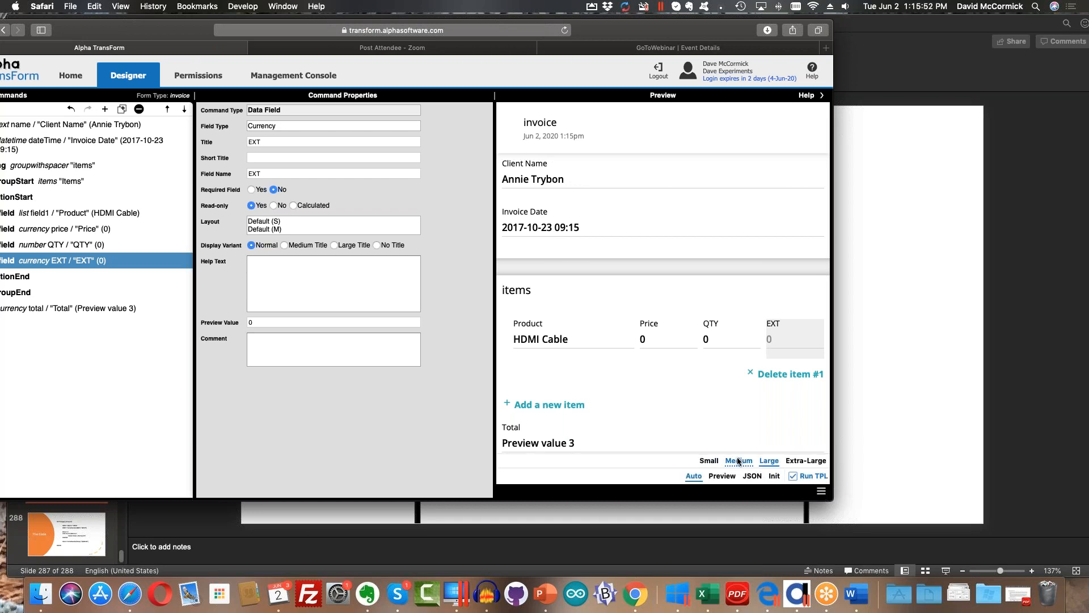
pyautogui.click(738, 463)
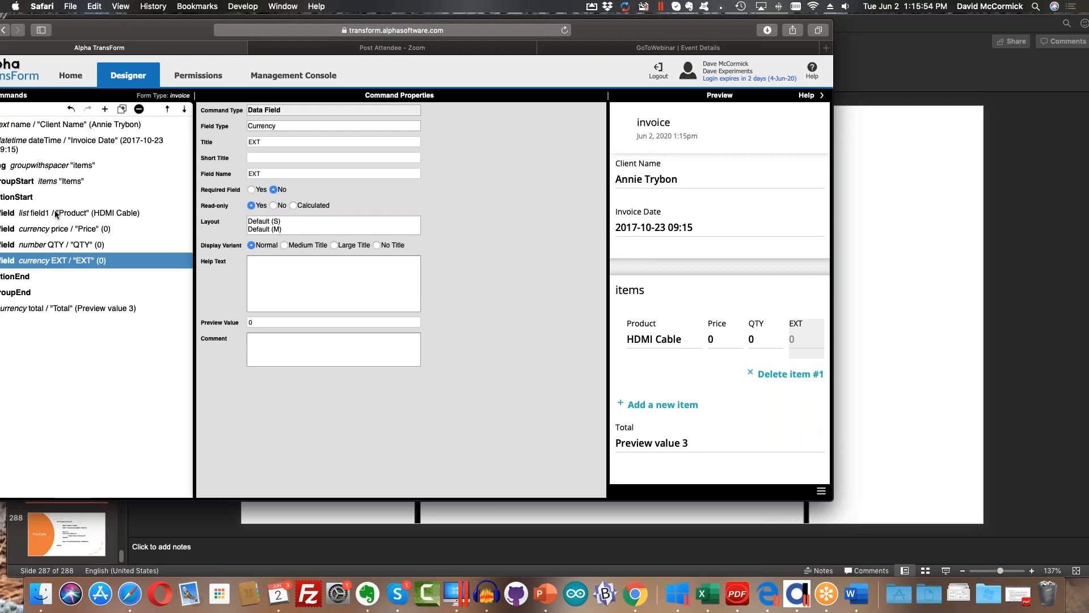
# Open the layout settings of the section that encloses the item fields to review them
pyautogui.click(14, 207)
pyautogui.click(26, 196)
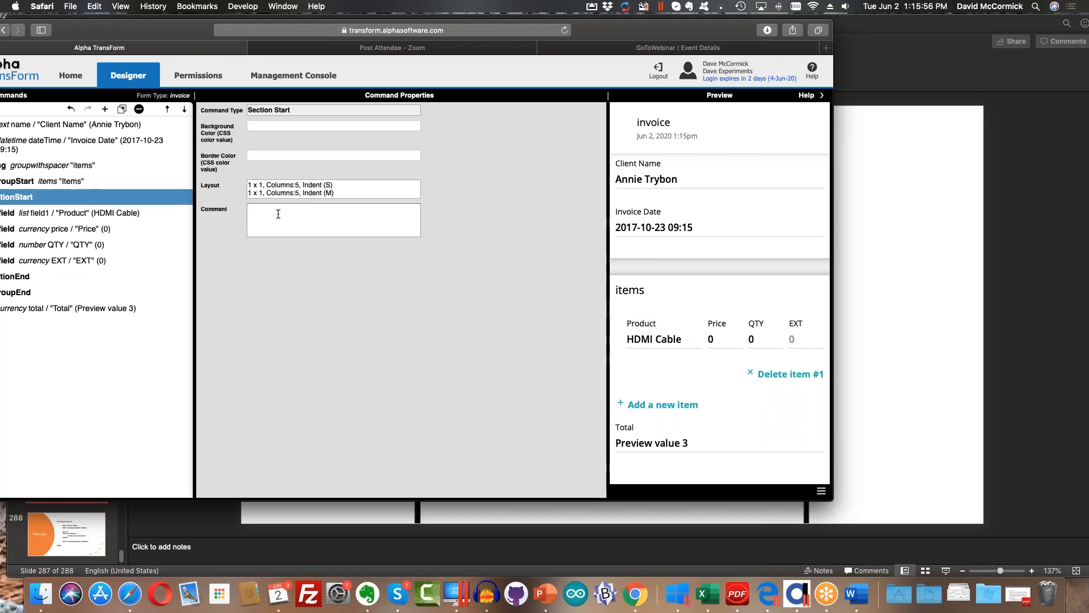
pyautogui.click(294, 189)
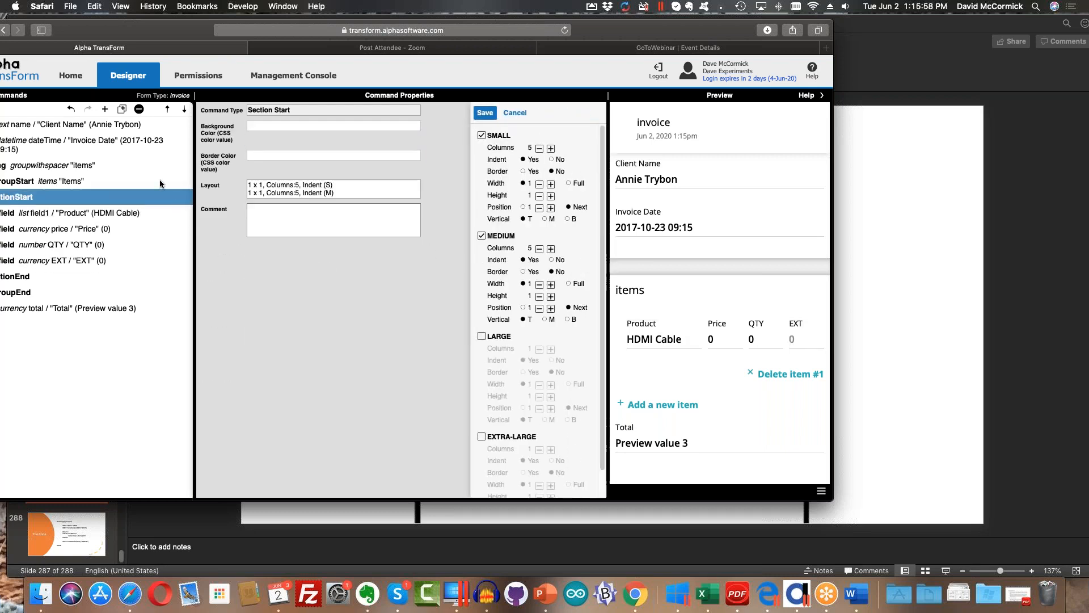
# Save the invoice form's commands and return to the list of form types
pyautogui.moveTo(197, 30); pyautogui.dragTo(300, 28)
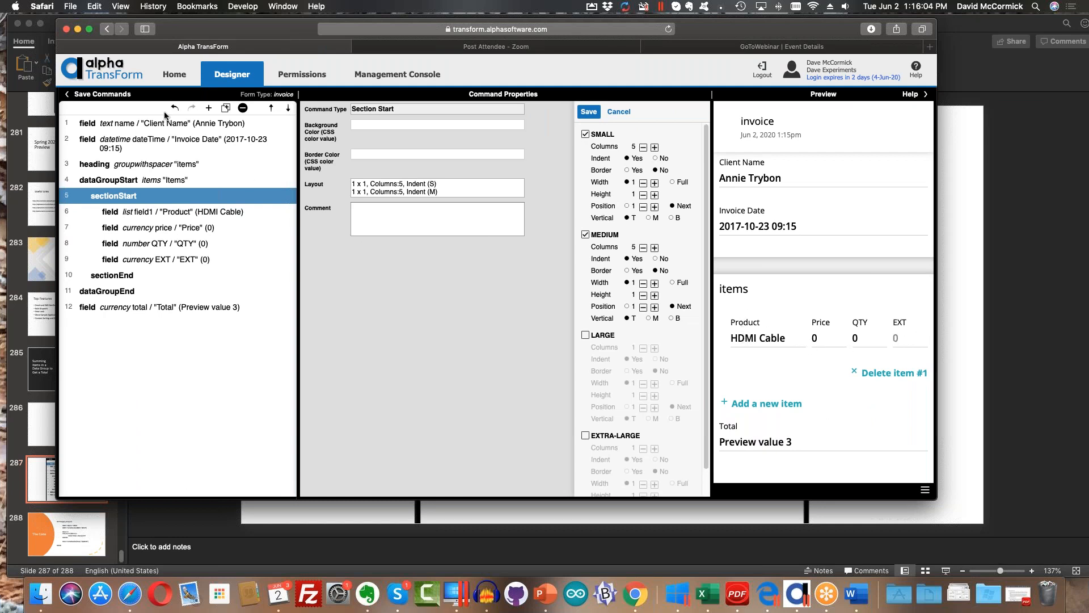
pyautogui.click(108, 94)
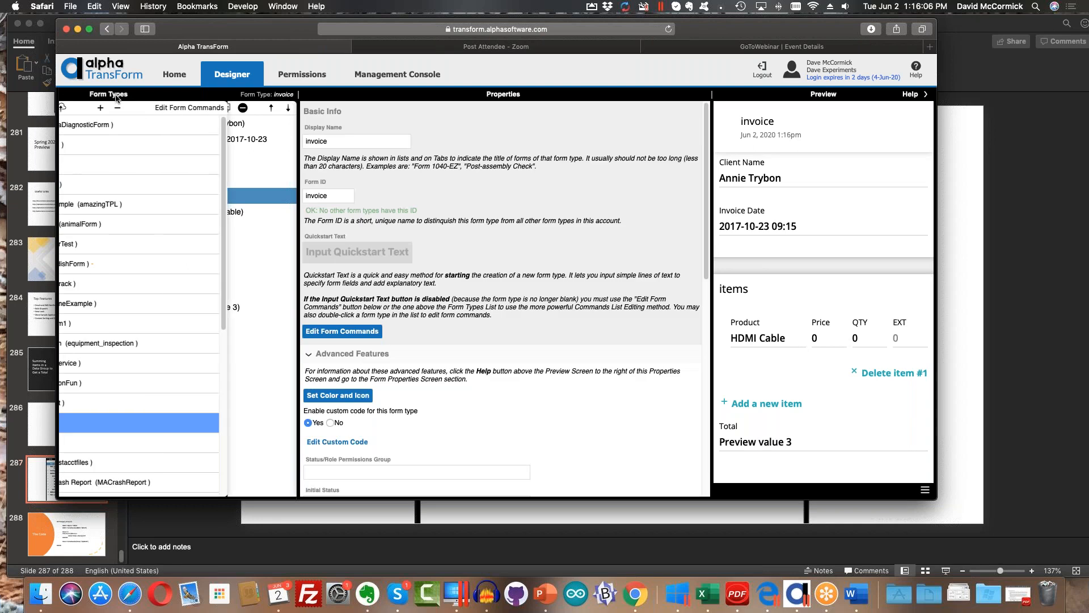
pyautogui.click(107, 108)
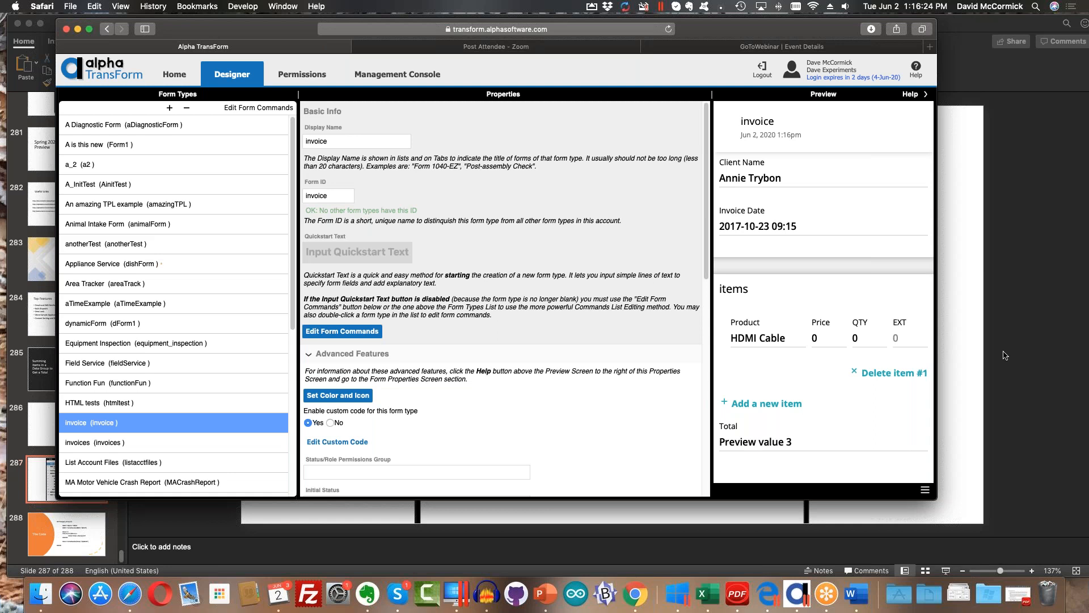
# Switch to the PowerPoint presentation and show slide 288, "The Code"
pyautogui.press('super+Tab')
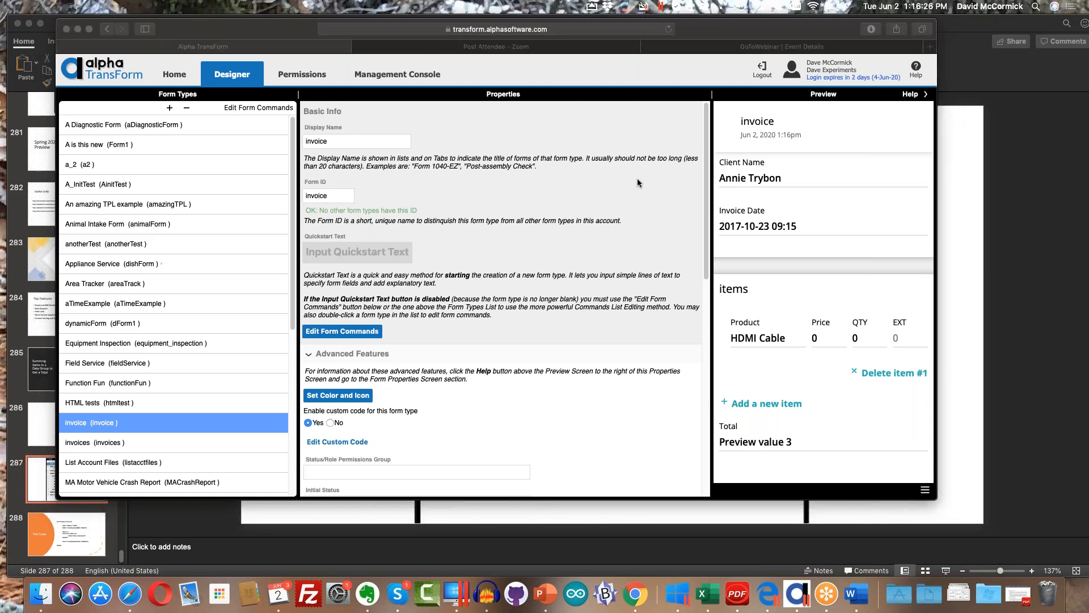
pyautogui.click(500, 505)
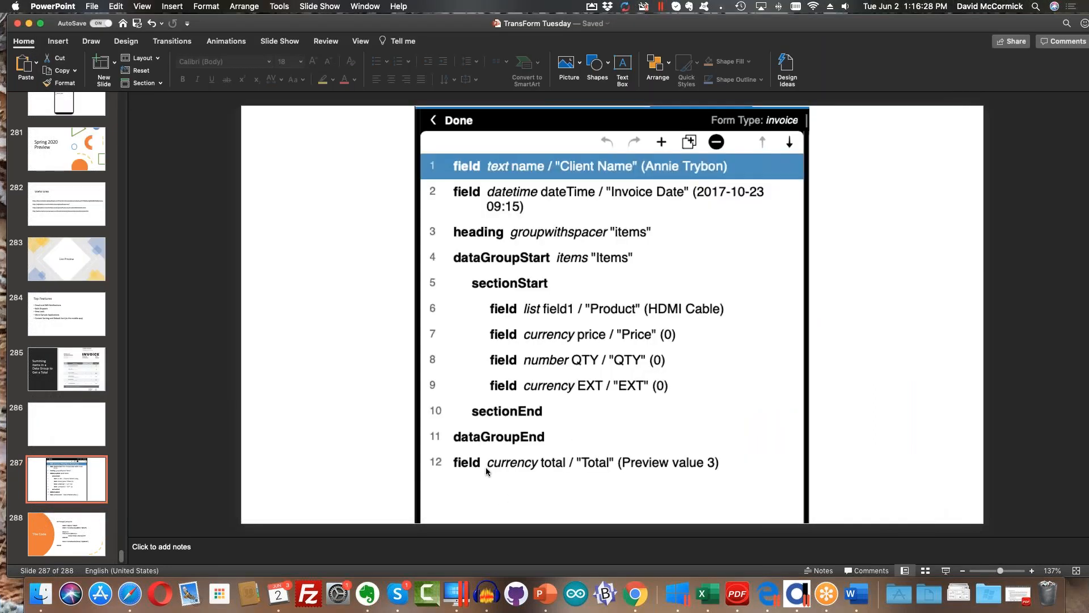
pyautogui.click(81, 539)
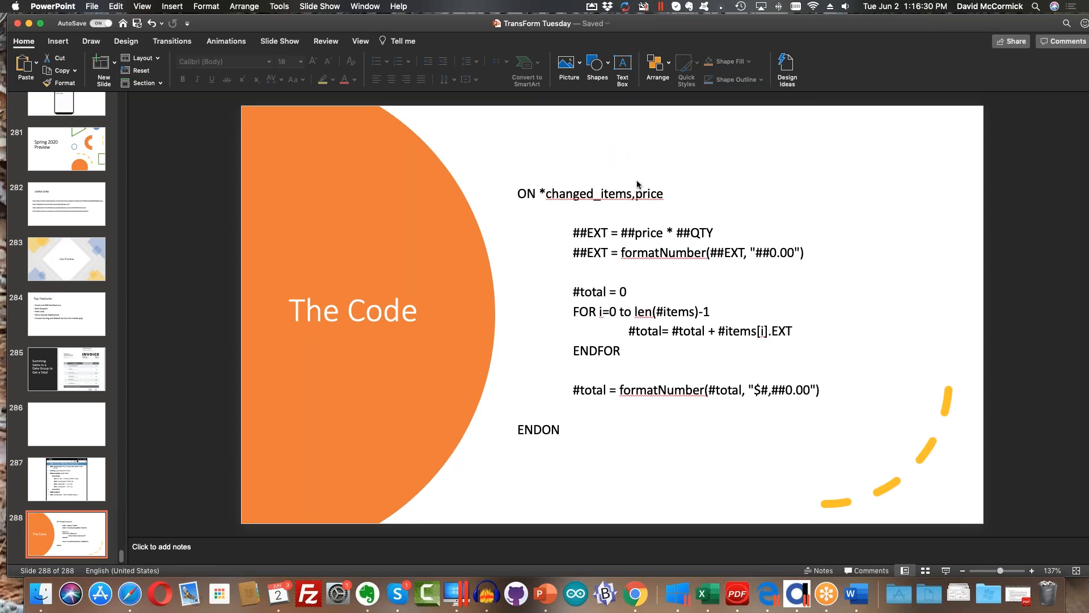